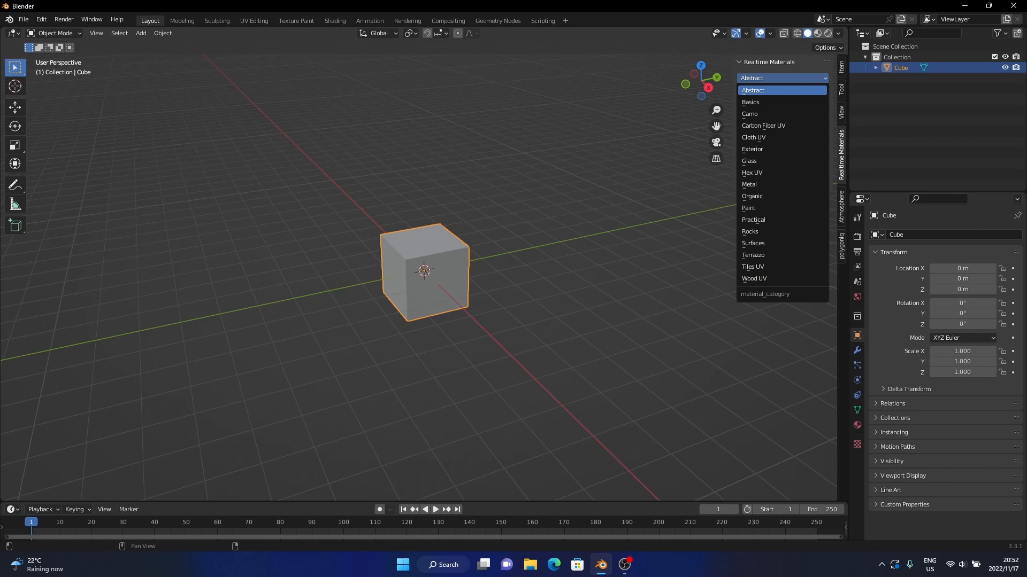
Apply the first material of the Exterior category to the cube and preview it in rendered shading.
left_click(770, 149)
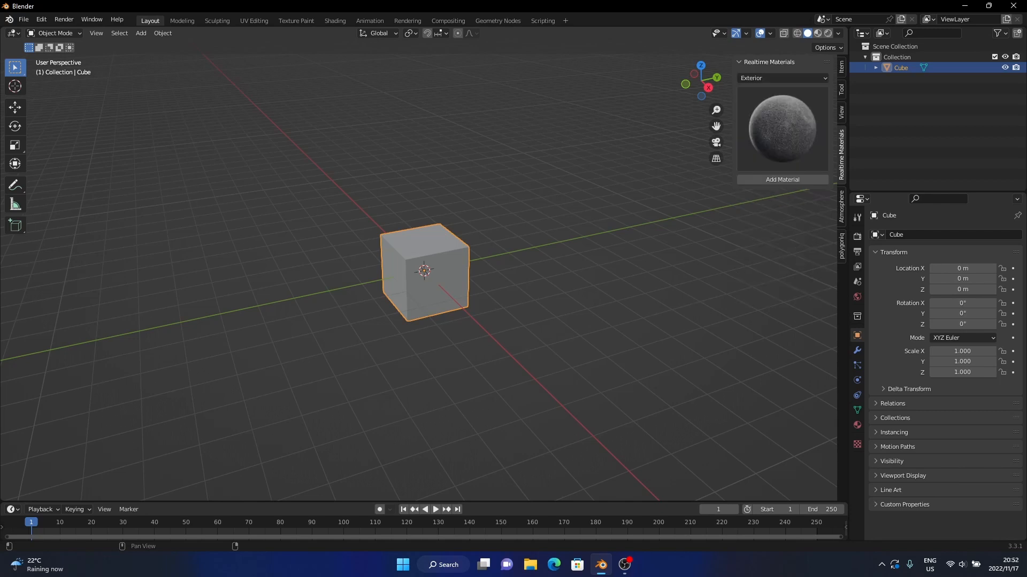
left_click(782, 129)
left_click(505, 196)
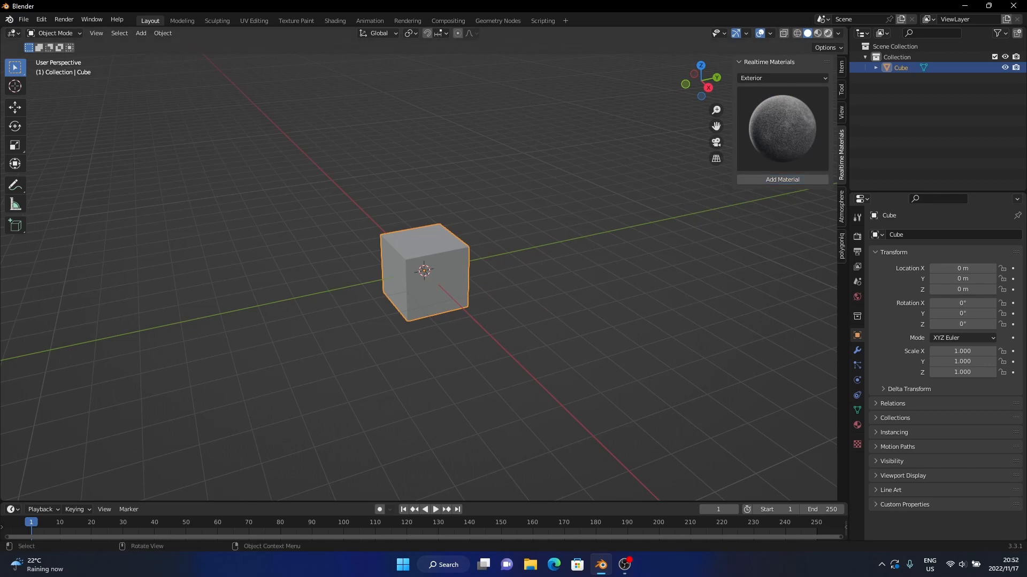
left_click(828, 33)
middle_click_drag(460, 289, 521, 272)
scroll(522, 273, "up", 4)
scroll(419, 324, "up", 2)
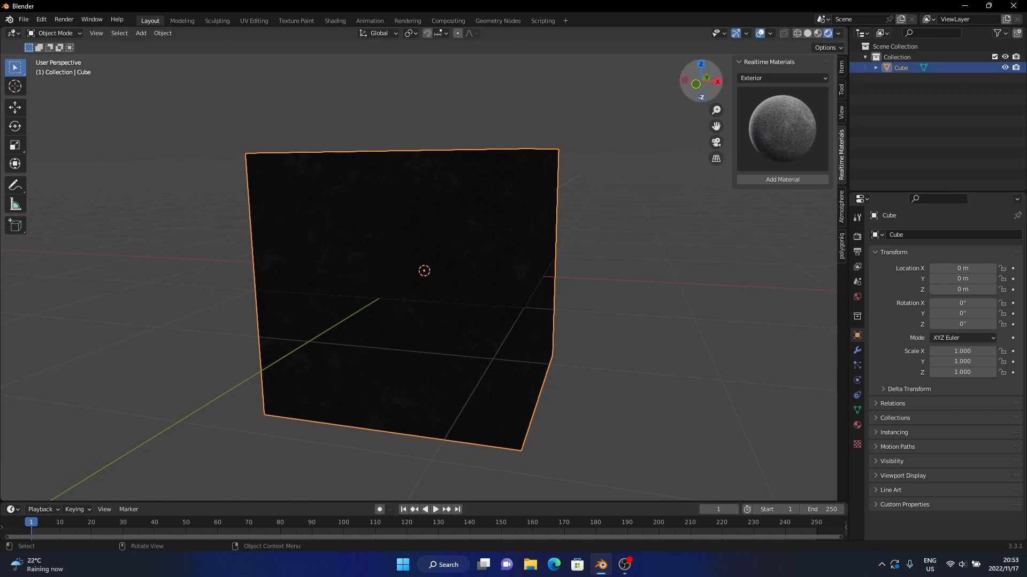
Deselect the cube and enable Physical Atmosphere for the scene's world.
left_click(857, 297)
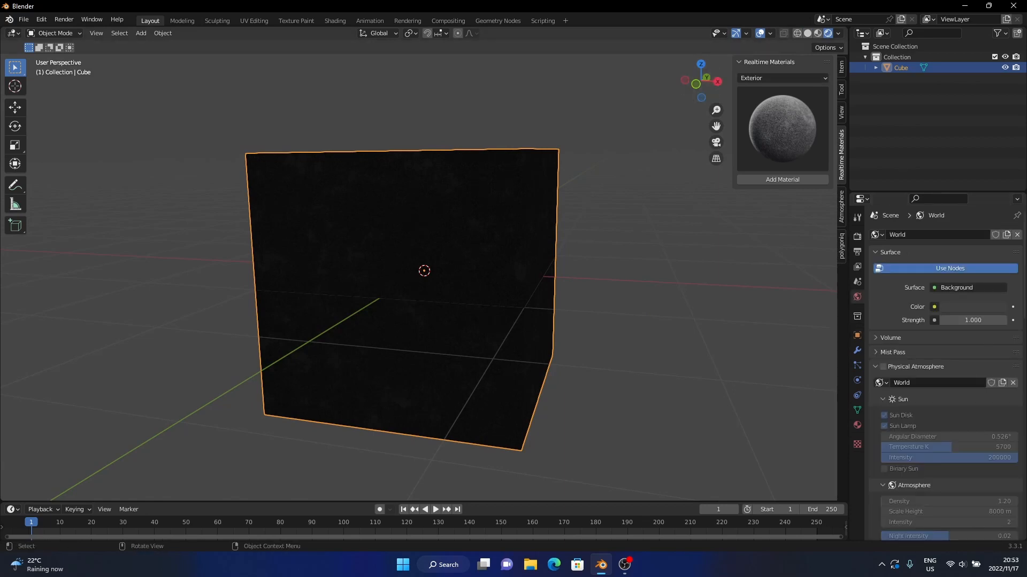
key("alt+a")
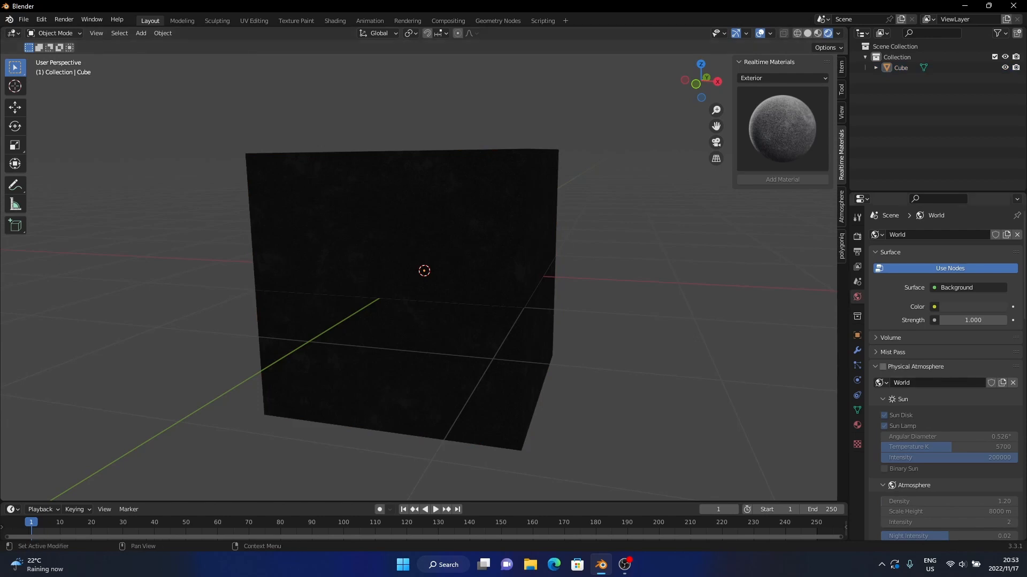
left_click(883, 367)
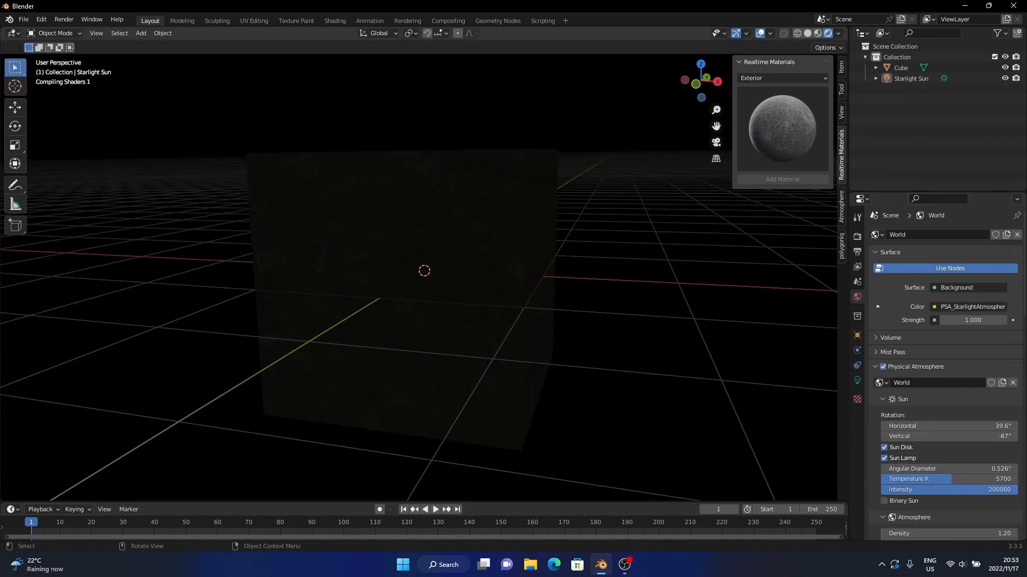
middle_click_drag(427, 283, 594, 282)
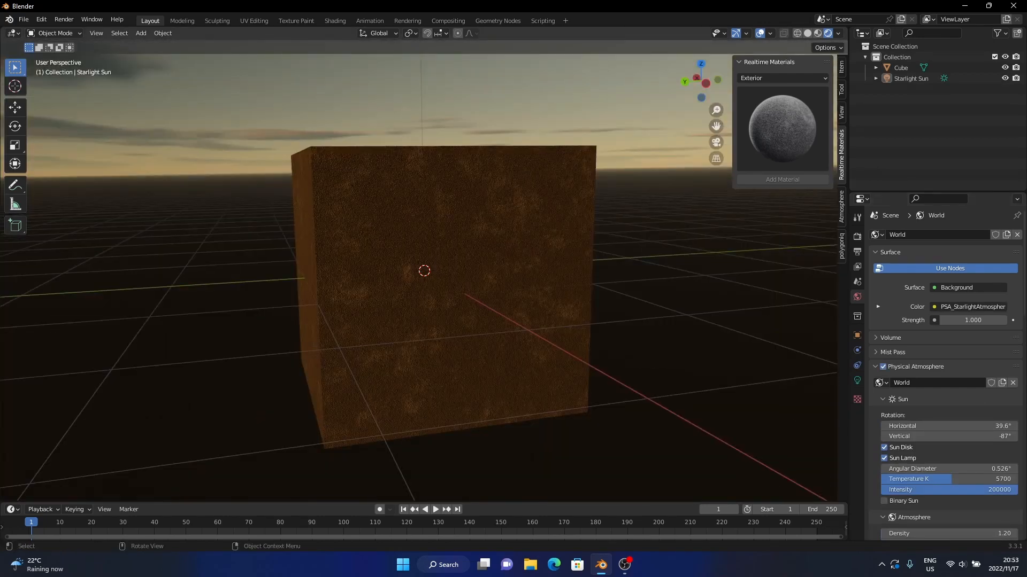
middle_click_drag(460, 272, 449, 352)
scroll(552, 269, "up", 1)
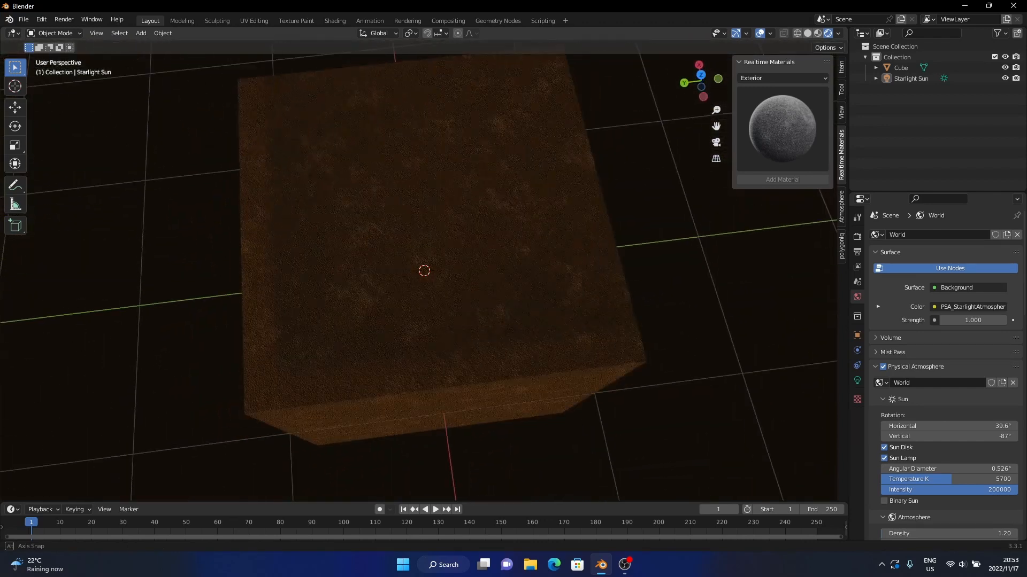
Apply the basic knitted material from the Cloth UV category to the cube and inspect its weave up close.
left_click(783, 78)
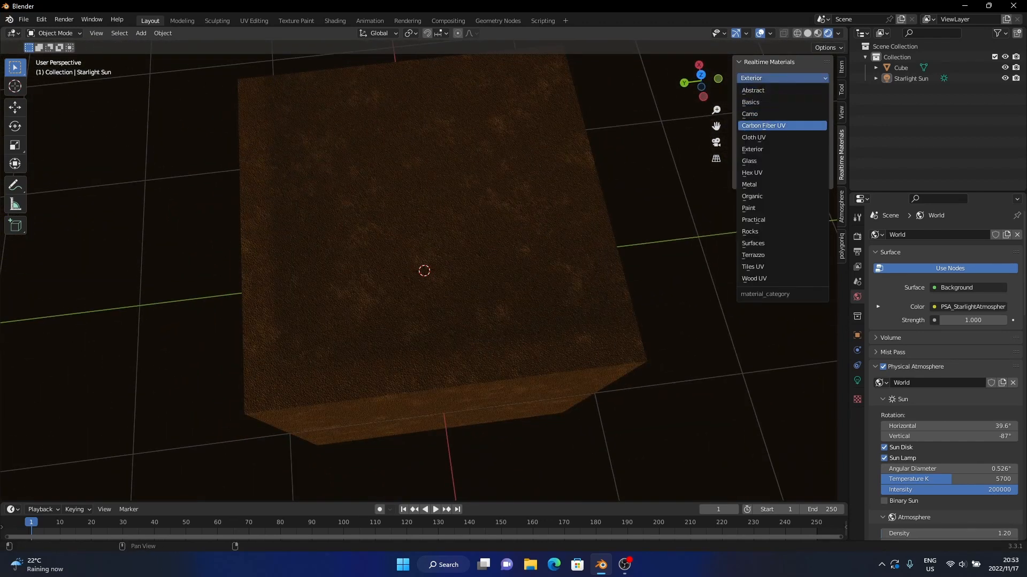
left_click(754, 137)
left_click(783, 129)
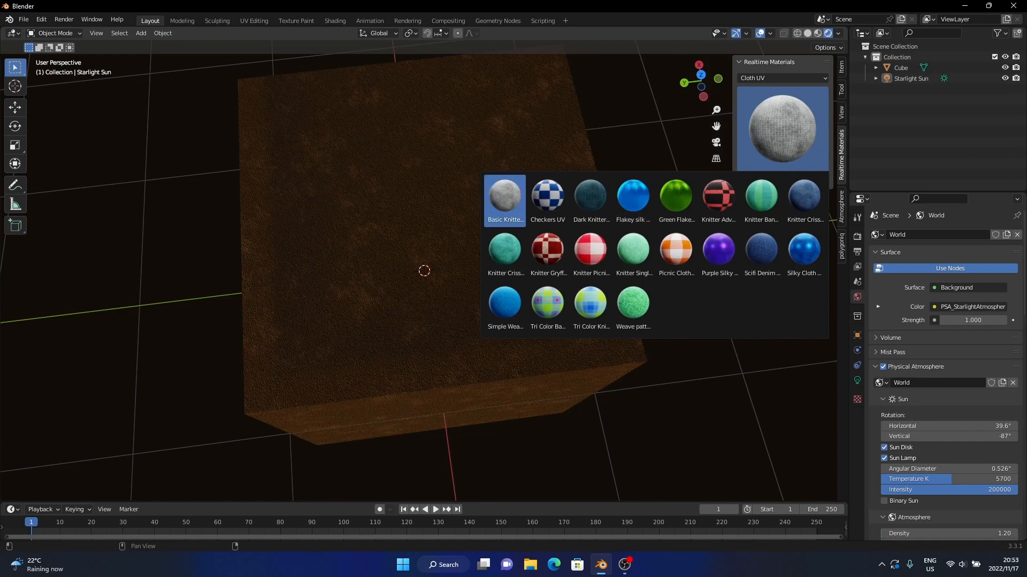
left_click(505, 202)
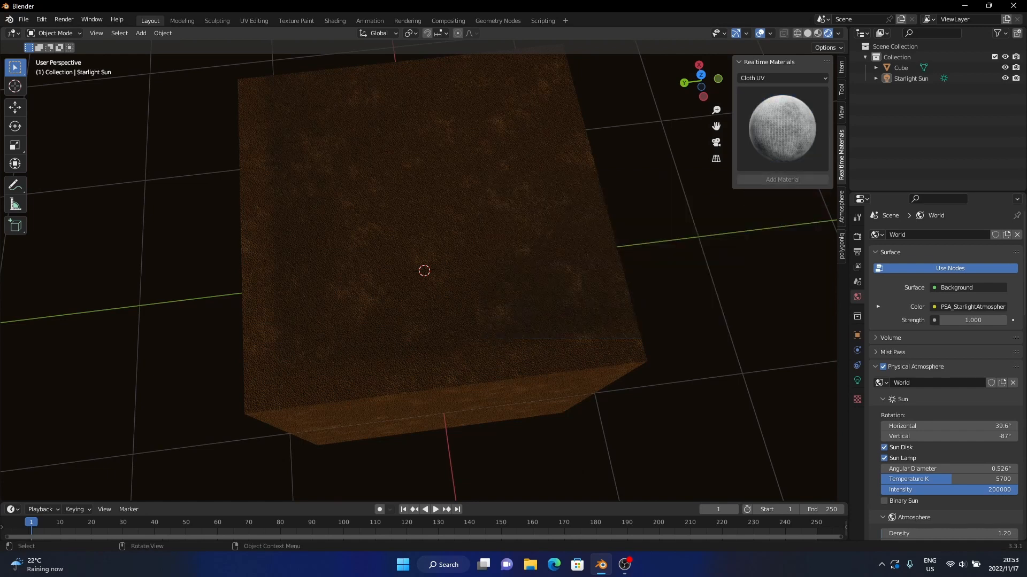
left_click(557, 214)
left_click(782, 179)
middle_click_drag(566, 230, 648, 144)
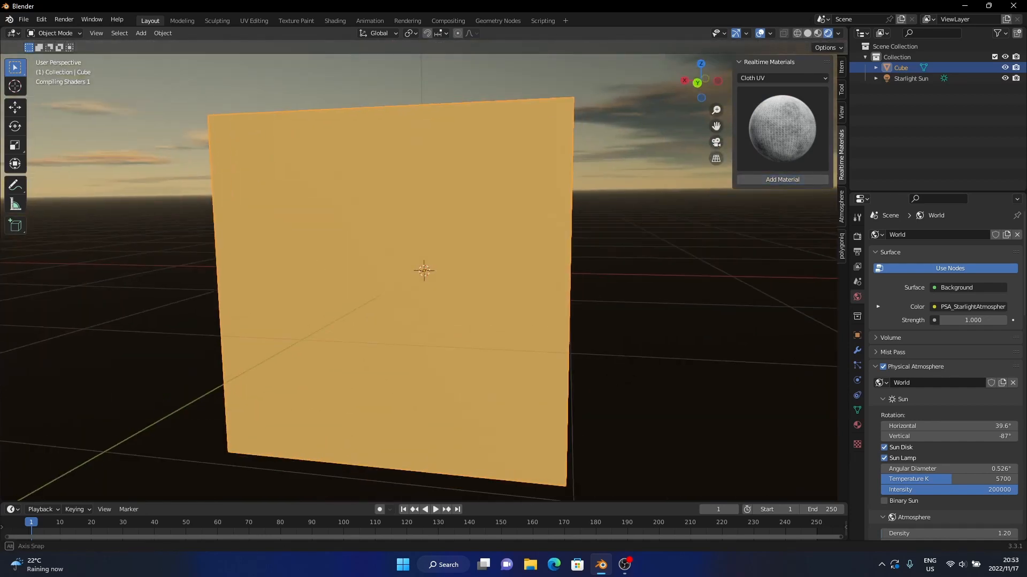
middle_click_drag(535, 240, 551, 218)
scroll(532, 256, "up", 4)
Return the viewport to solid shading and browse the materials in the Glass, Paint and Wood UV categories.
left_click(780, 78)
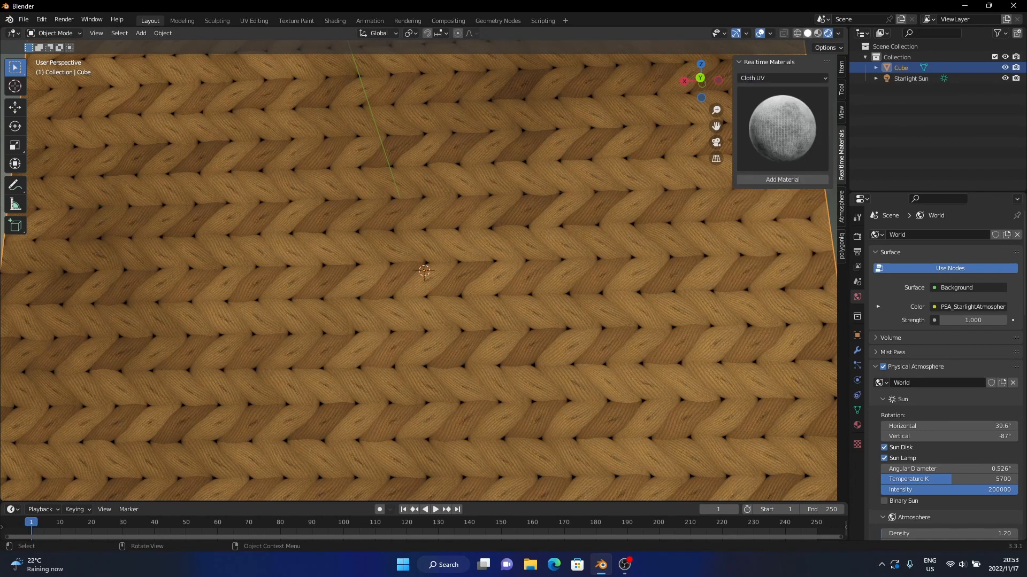
left_click(807, 33)
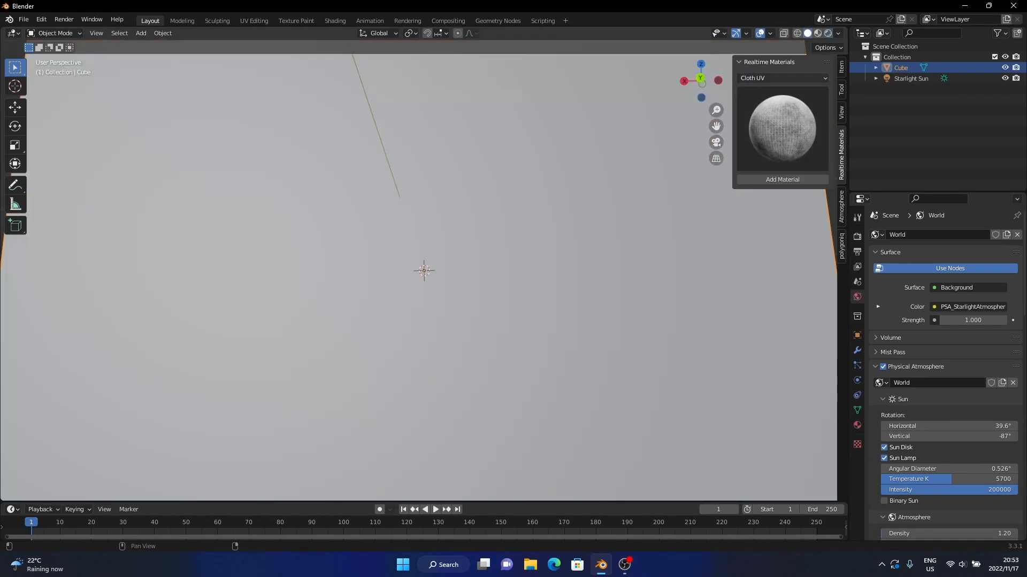
left_click(780, 78)
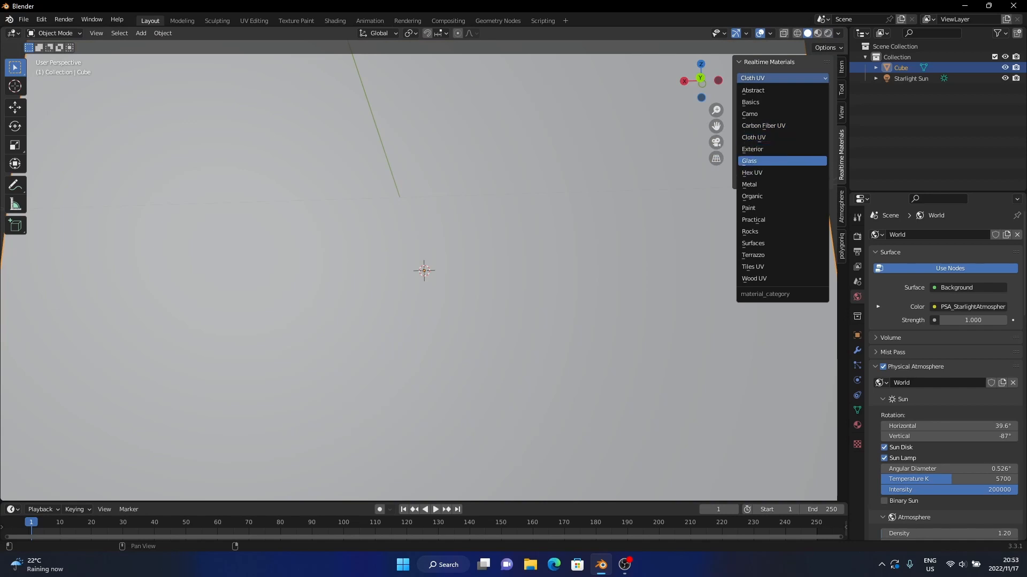
left_click(781, 161)
left_click(783, 128)
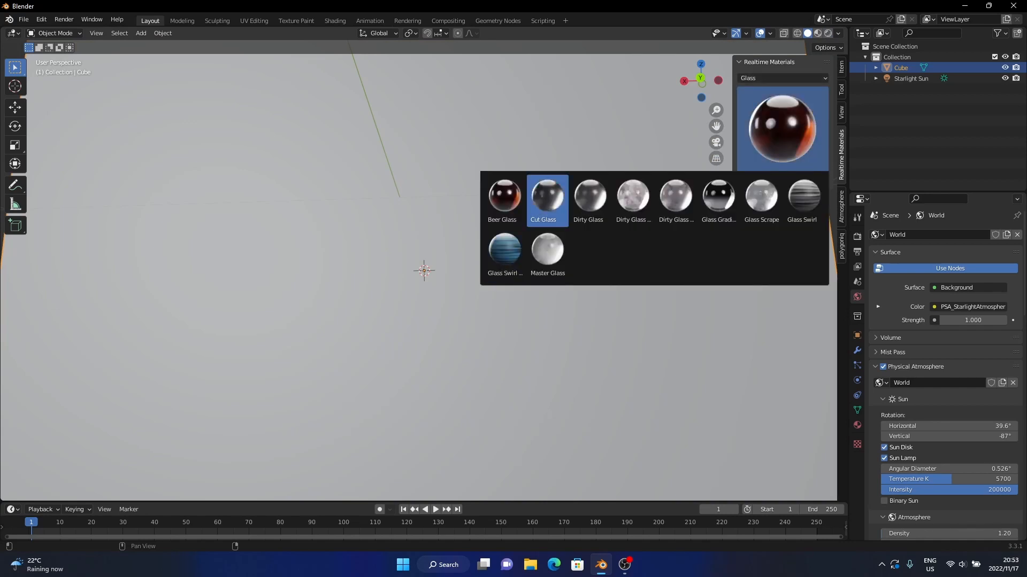
left_click(781, 78)
left_click(780, 207)
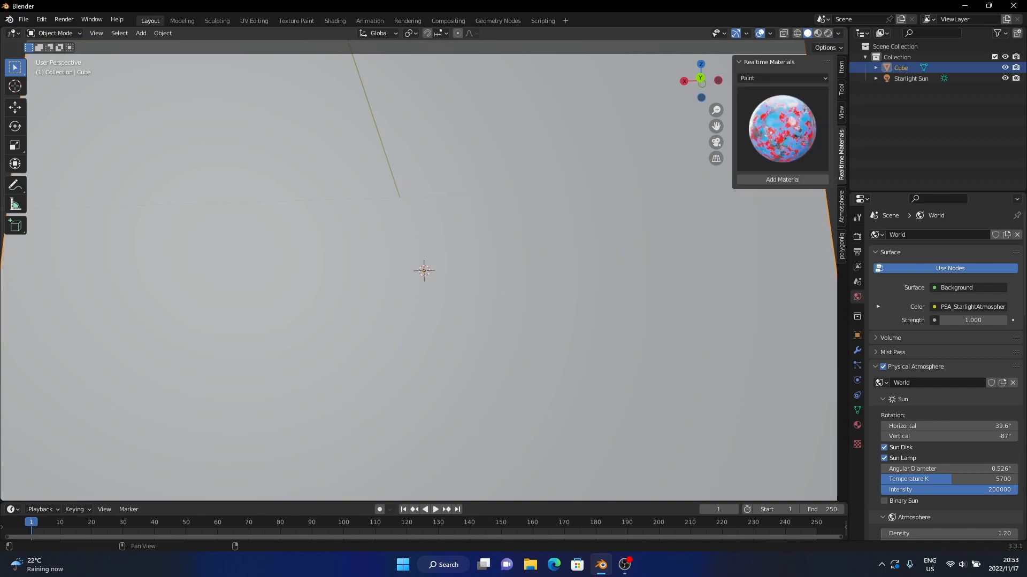
left_click(782, 129)
left_click(718, 201)
left_click(780, 78)
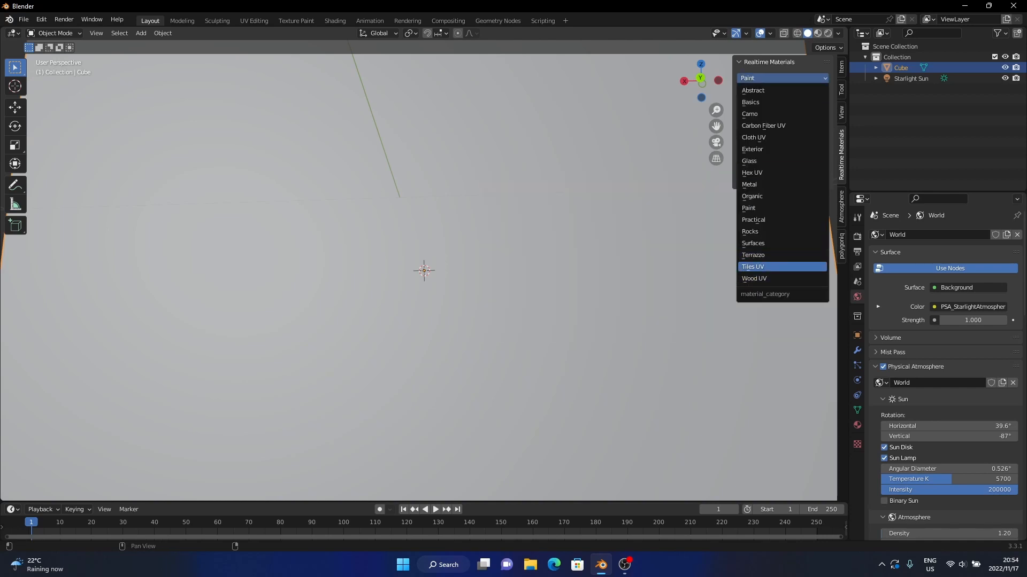
left_click(751, 278)
left_click(782, 128)
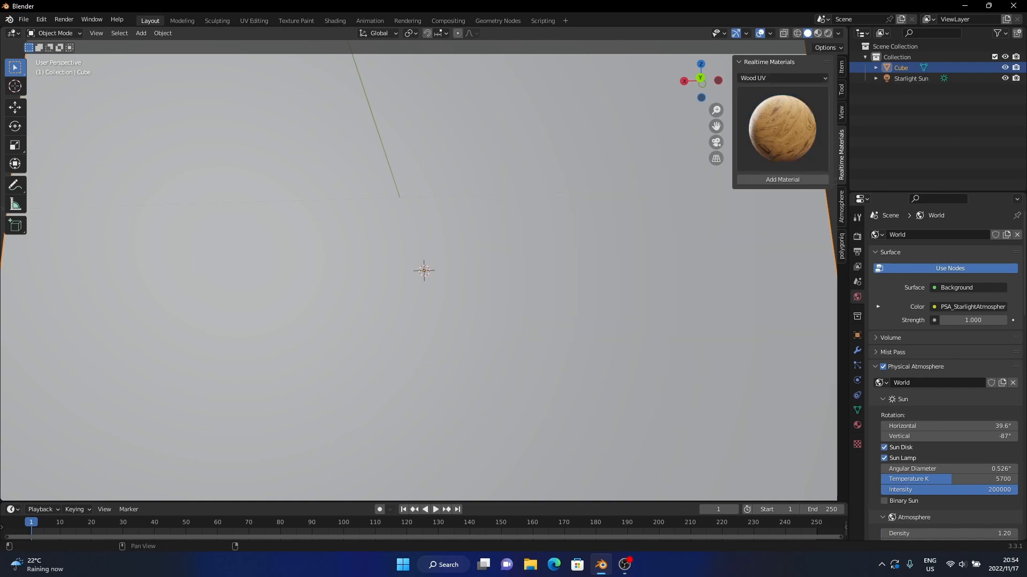
Hide the sidebar and delete the cube and the sun light from the scene.
key("n")
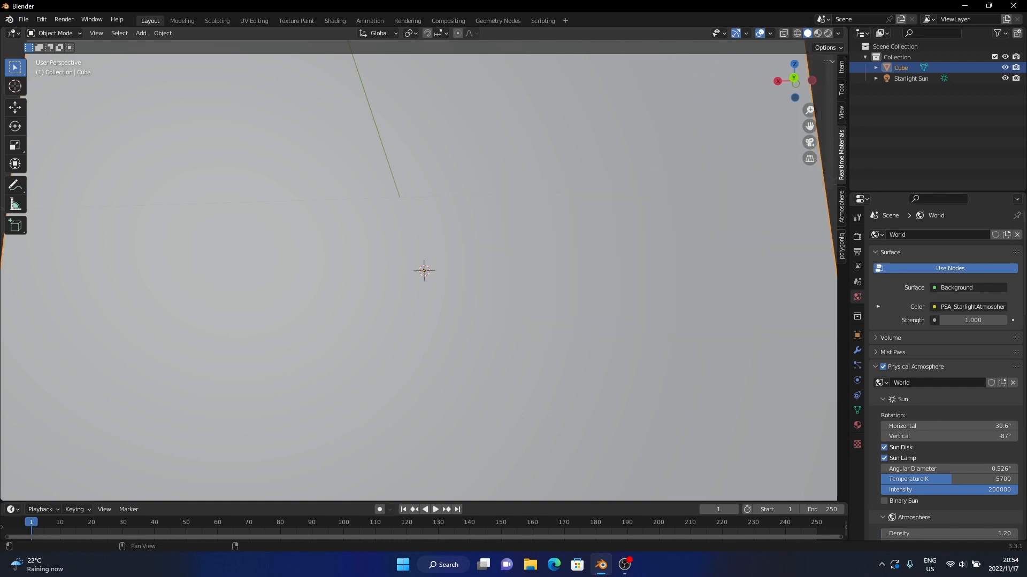
scroll(424, 271, "down", 6)
middle_click_drag(481, 257, 428, 294)
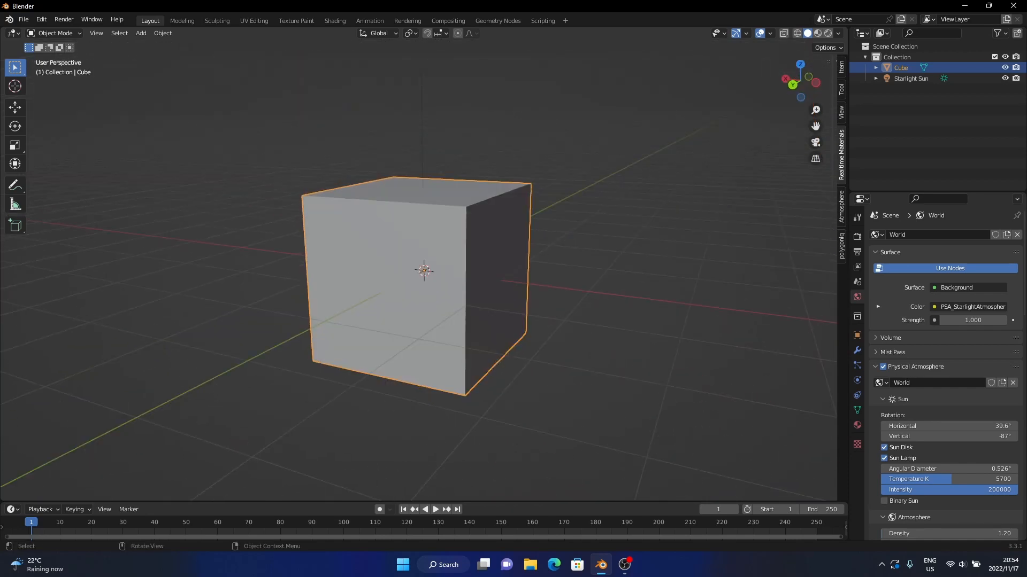
left_click_drag(613, 157, 334, 275)
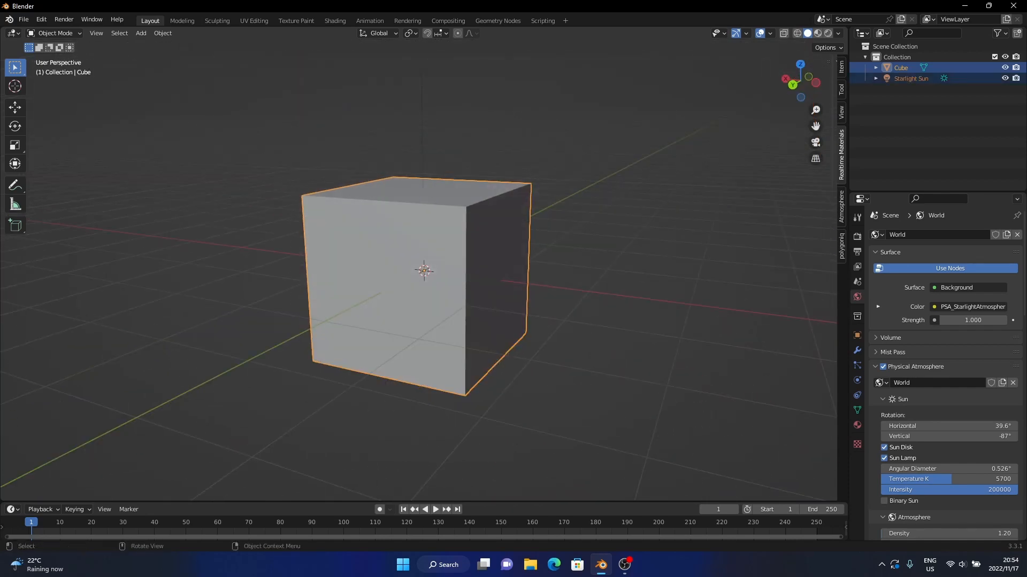
key("Delete")
middle_click_drag(333, 276, 387, 264)
Display the Physical Atmosphere settings in a widened sidebar and preview the sky in rendered shading.
left_click(841, 207)
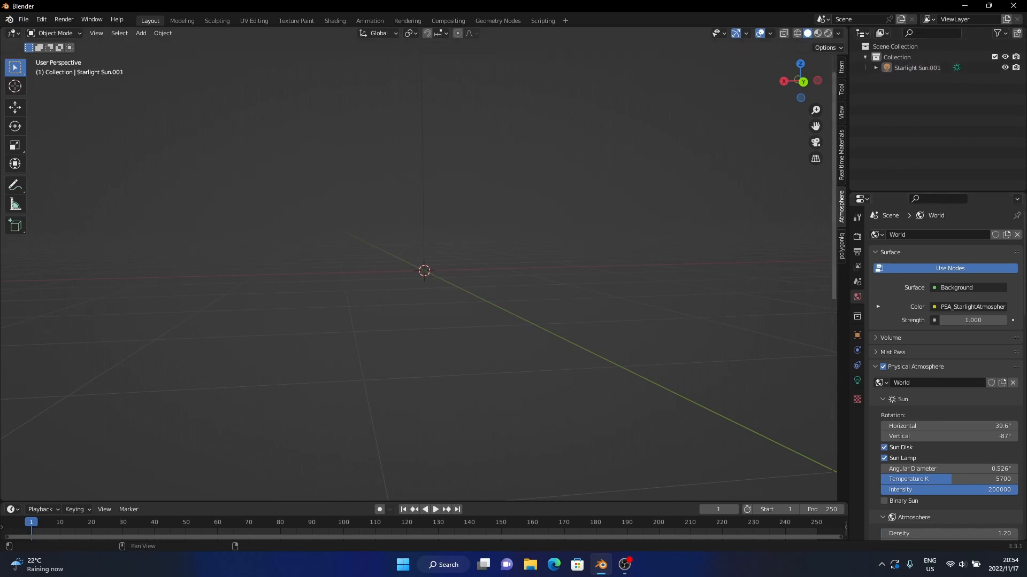
left_click_drag(832, 289, 715, 289)
scroll(774, 277, "up", 1)
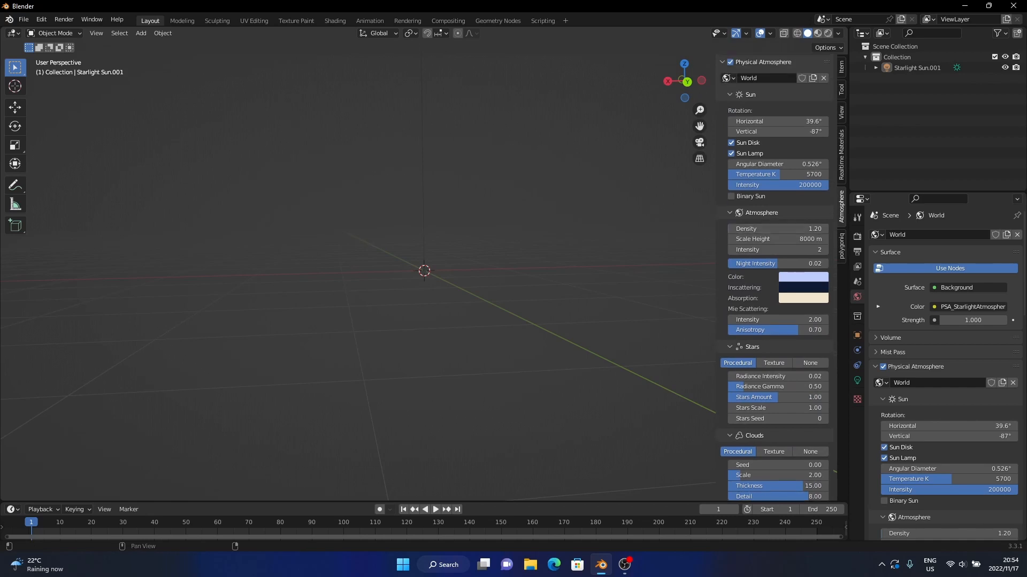
left_click(827, 33)
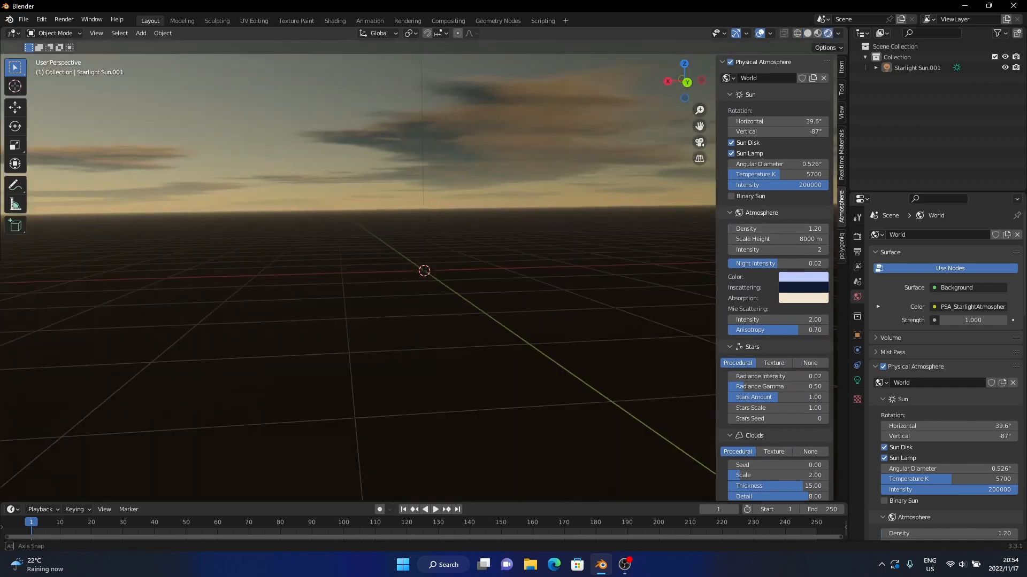
middle_click_drag(331, 267, 620, 240)
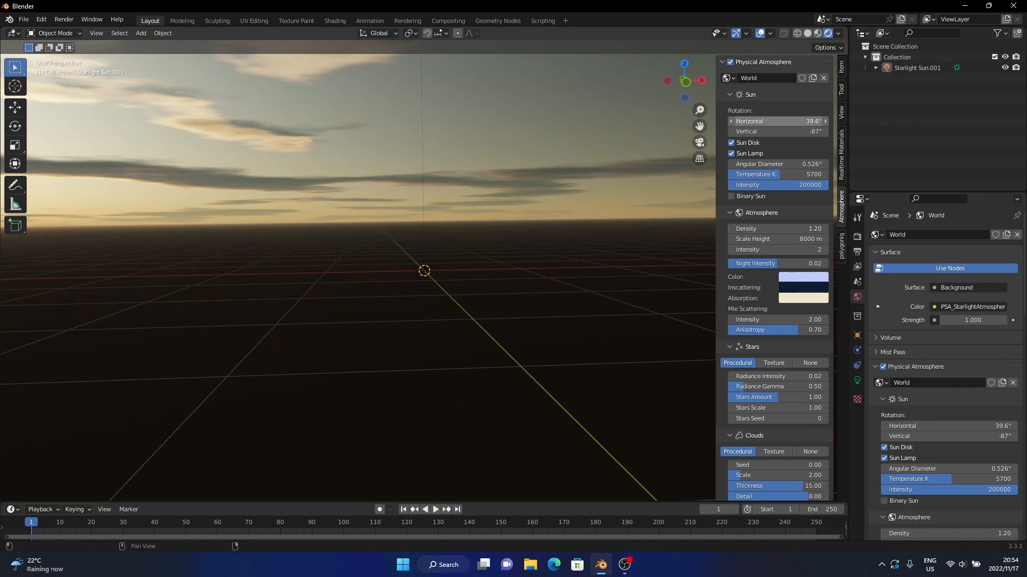
Set the sun's horizontal rotation to 61.4° and its temperature to 3094.74 K.
left_click_drag(778, 121, 807, 121)
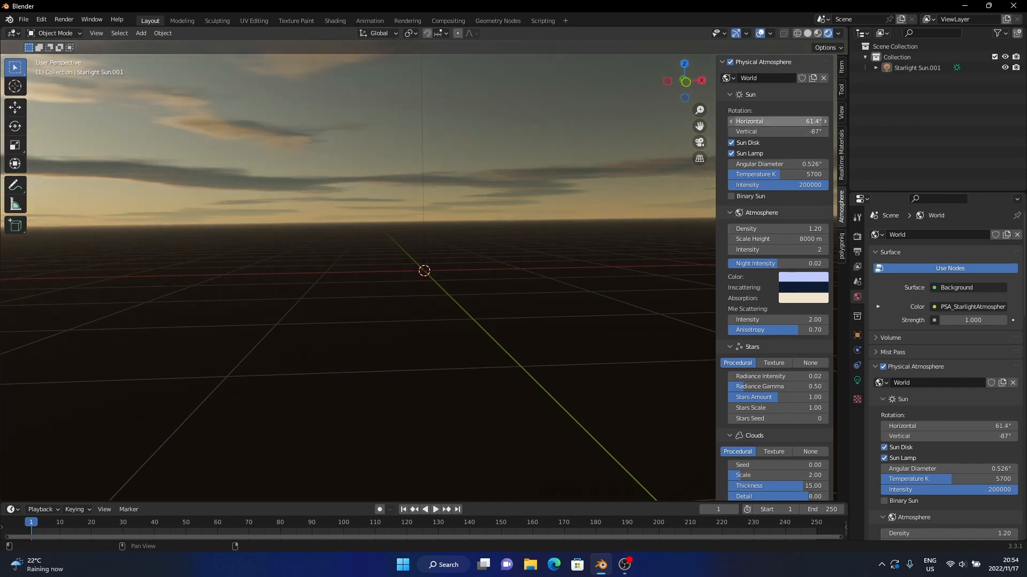
middle_click_drag(513, 241, 622, 237)
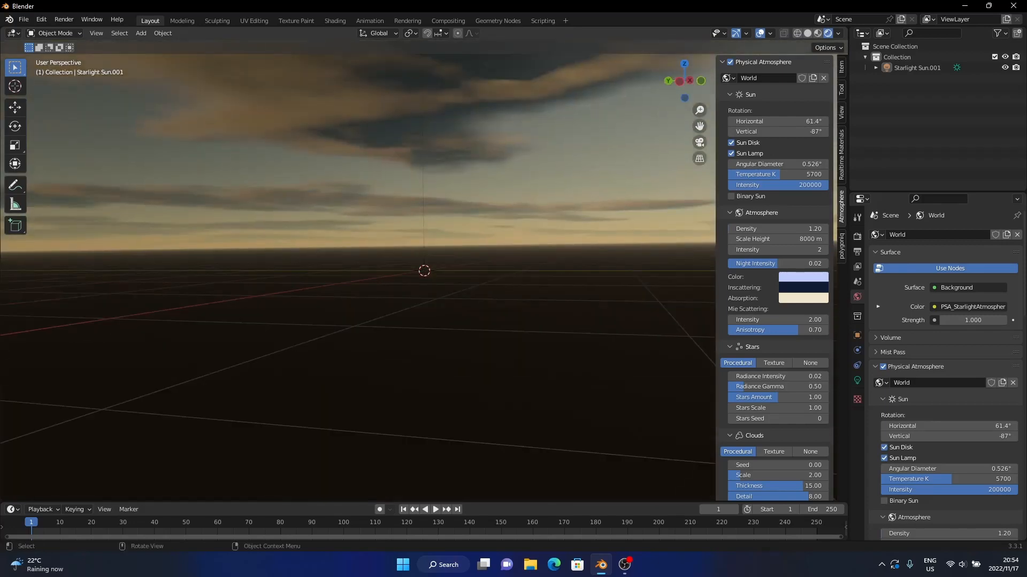
left_click_drag(778, 174, 744, 174)
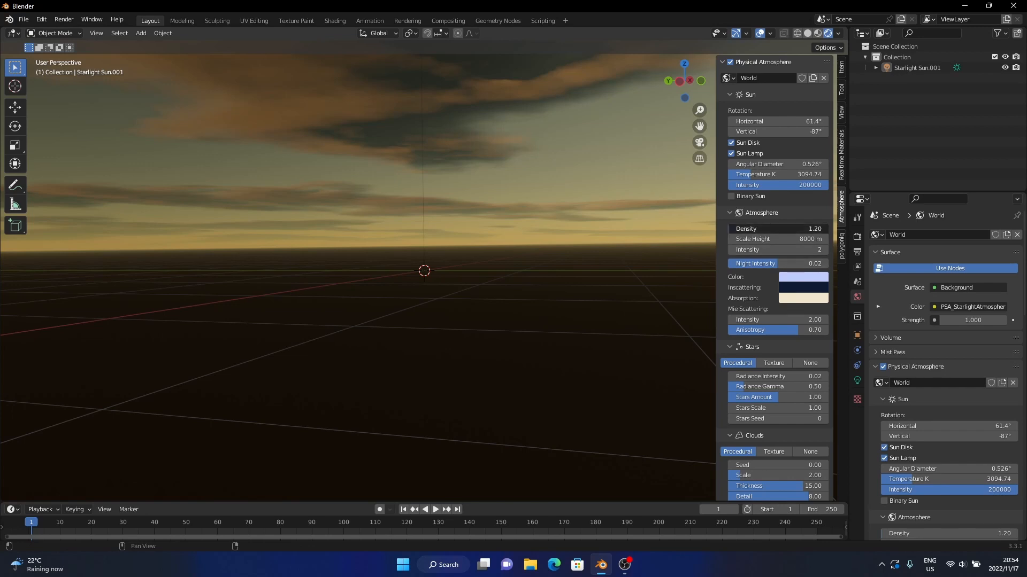
Set the atmosphere density to 23.83 and look around the hazy sky.
left_click_drag(778, 228, 794, 228)
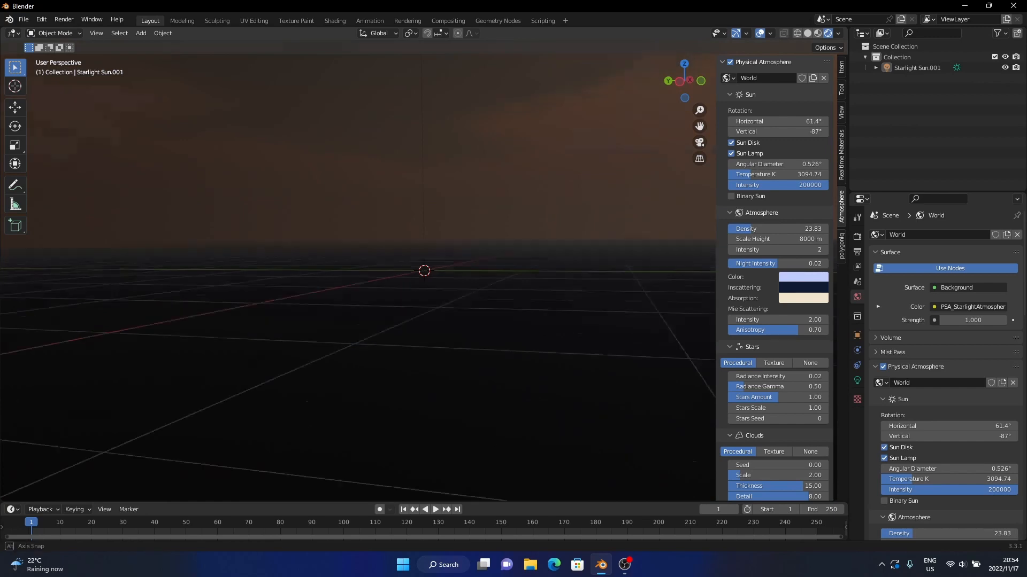
middle_click_drag(374, 267, 205, 273)
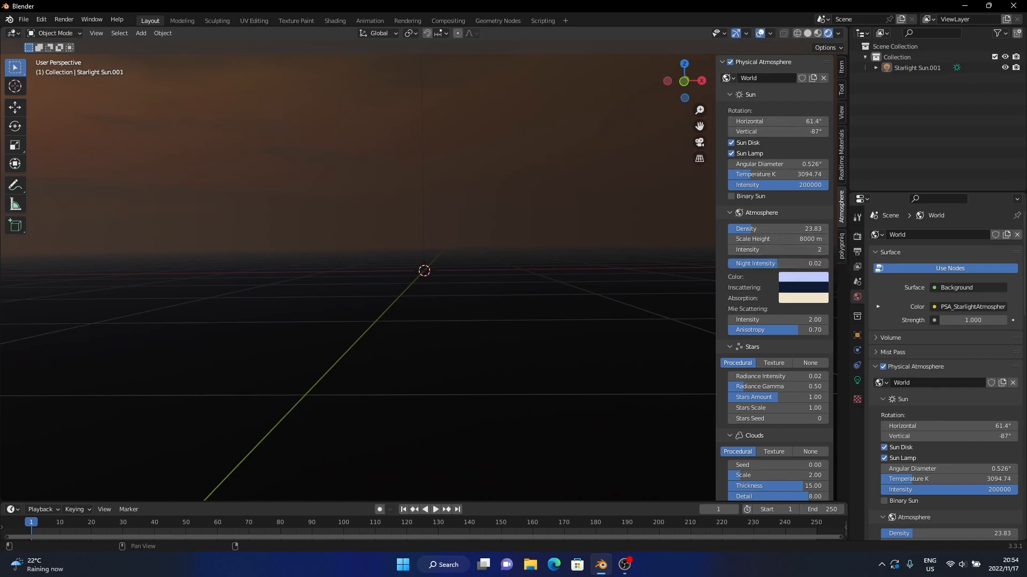
middle_click_drag(524, 273, 615, 279)
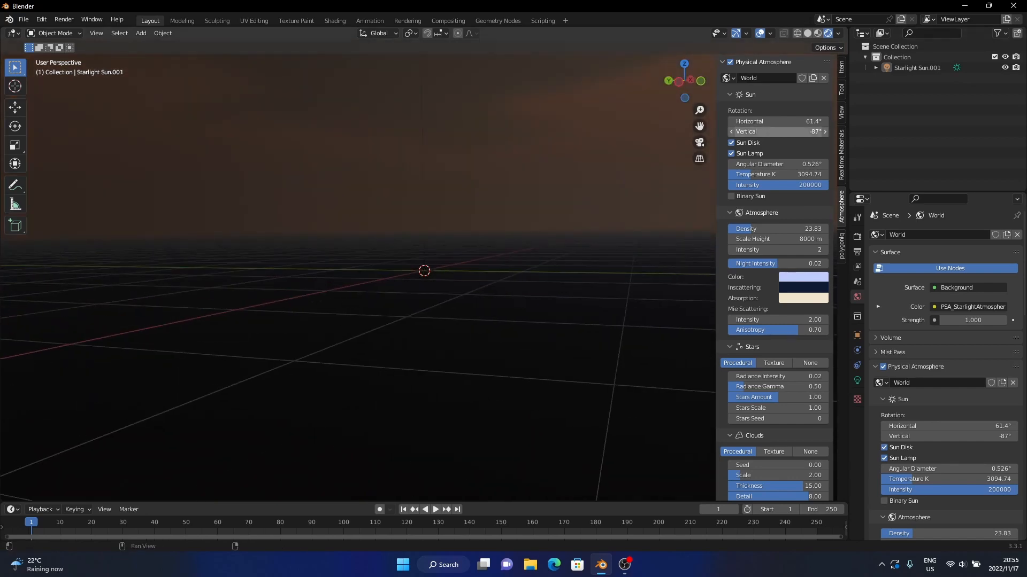
Collapse the sidebar with the atmosphere settings and switch the viewport back to solid shading.
left_click_drag(716, 160, 832, 160)
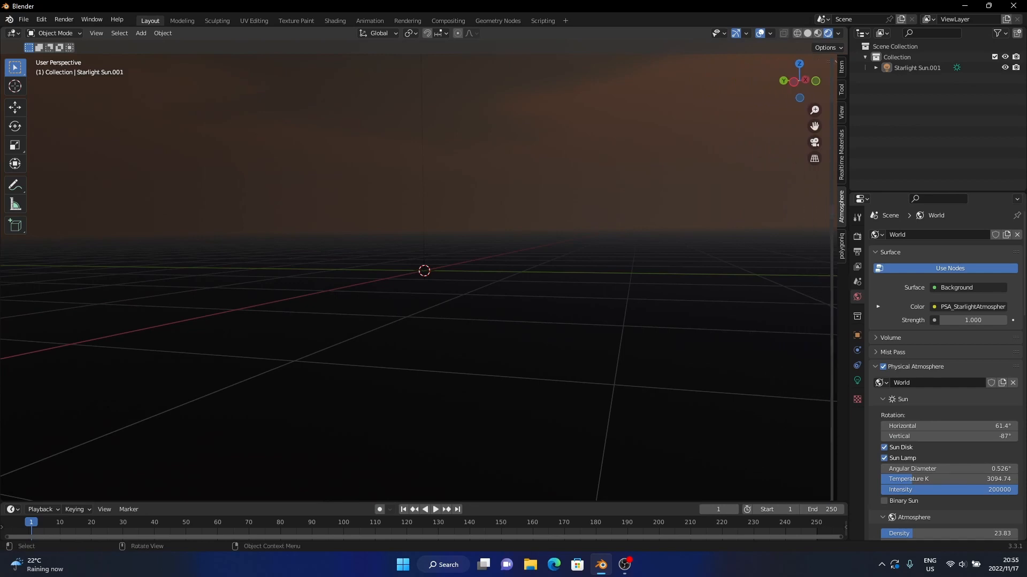
middle_click_drag(374, 278, 420, 281)
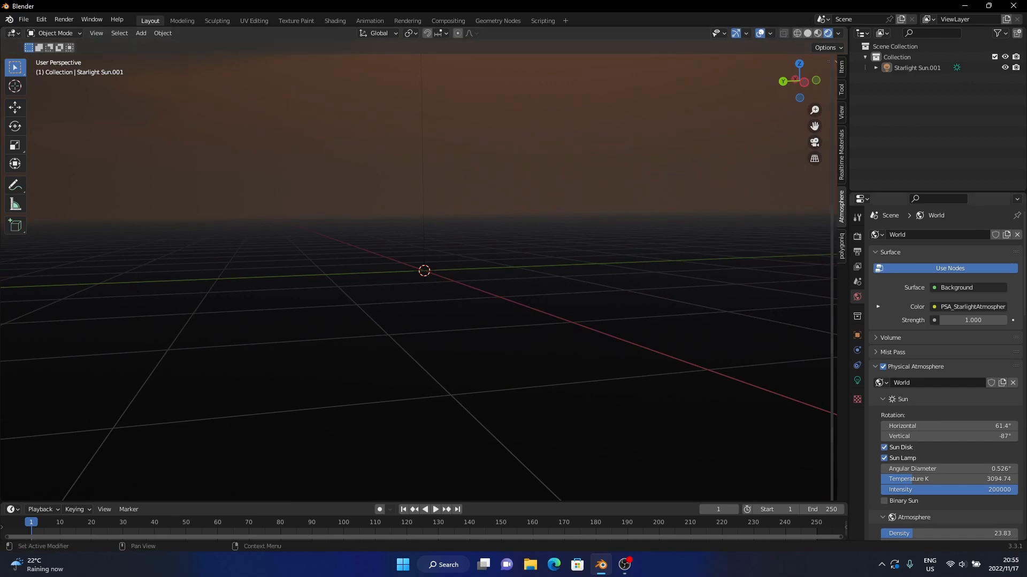
left_click(807, 33)
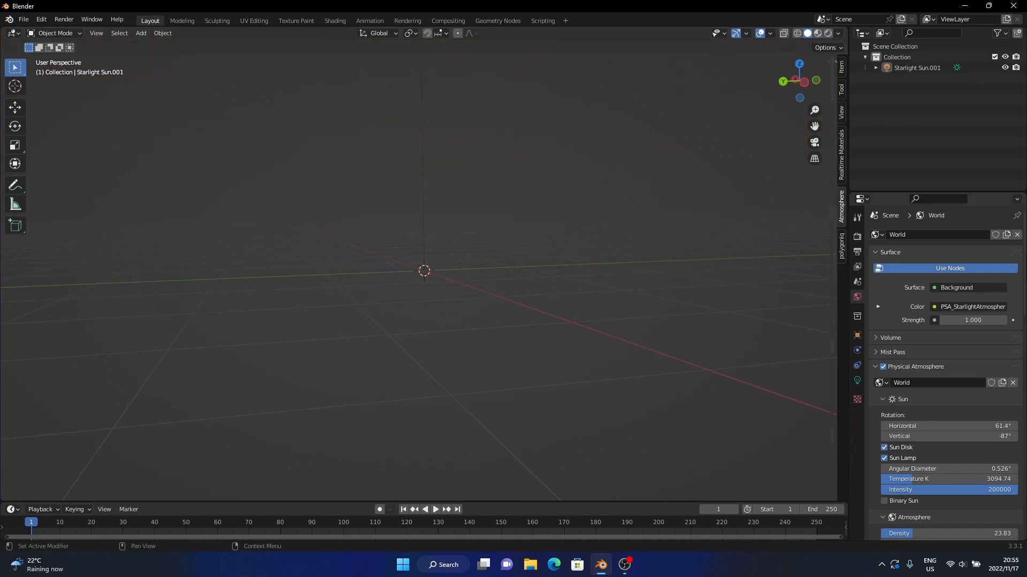
Turn off the physical atmosphere for the world and display the botaniq tools in the sidebar.
left_click(882, 367)
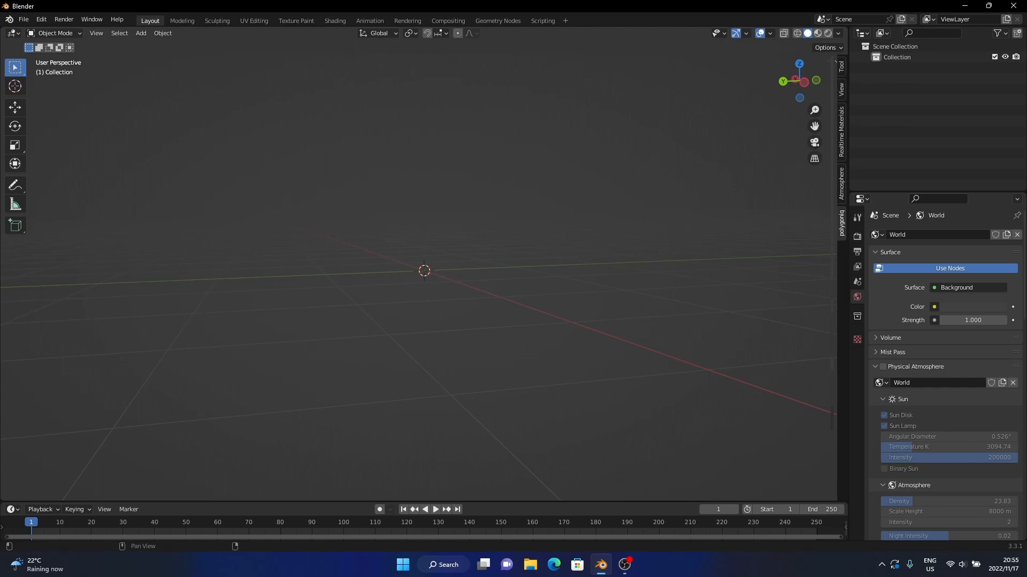
left_click_drag(830, 133, 719, 133)
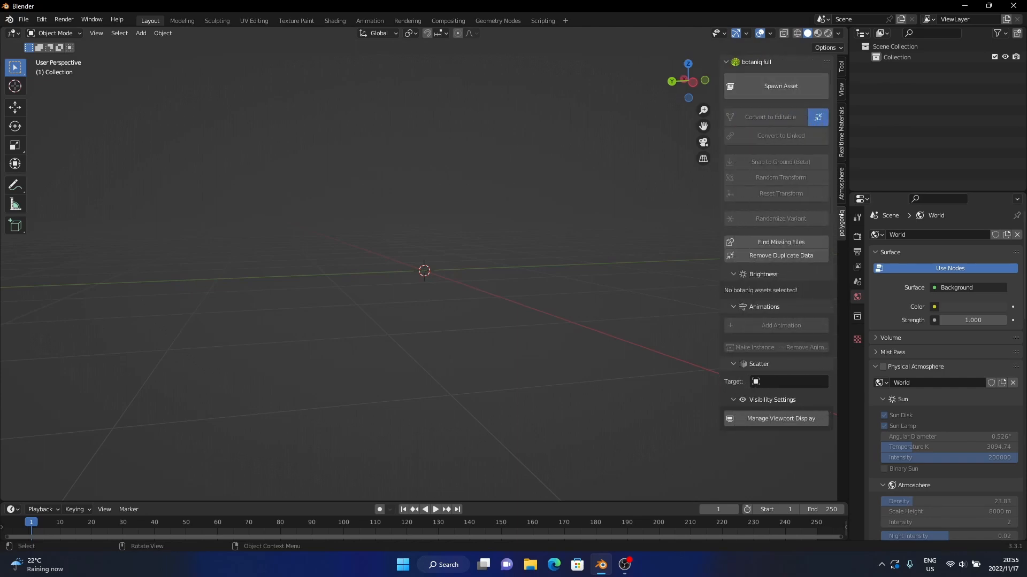
Add a plane at the origin and scale it up evenly into a large ground surface.
key("shift+a")
mouse_move(315, 322)
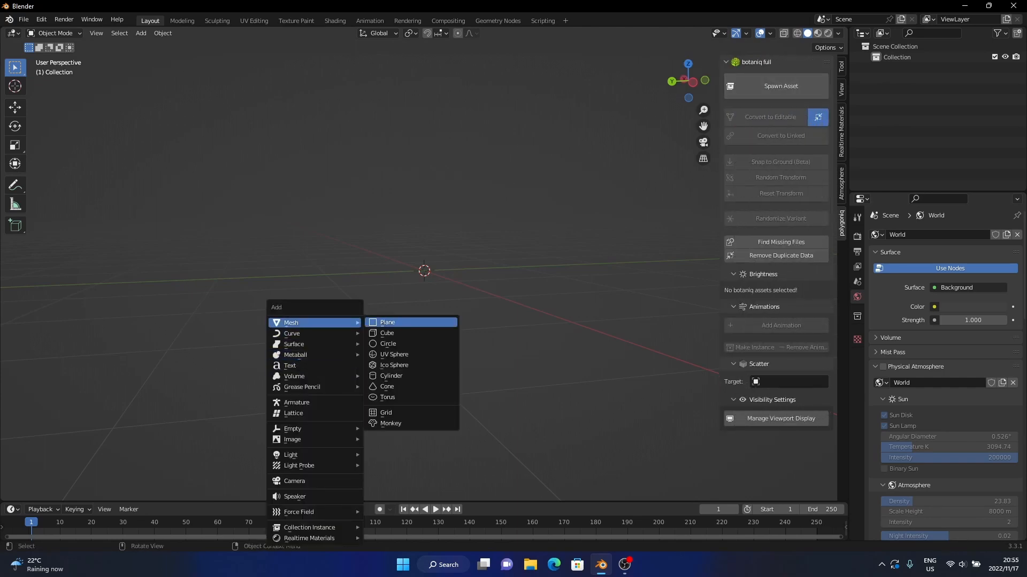
left_click(388, 322)
middle_click_drag(388, 323, 392, 355)
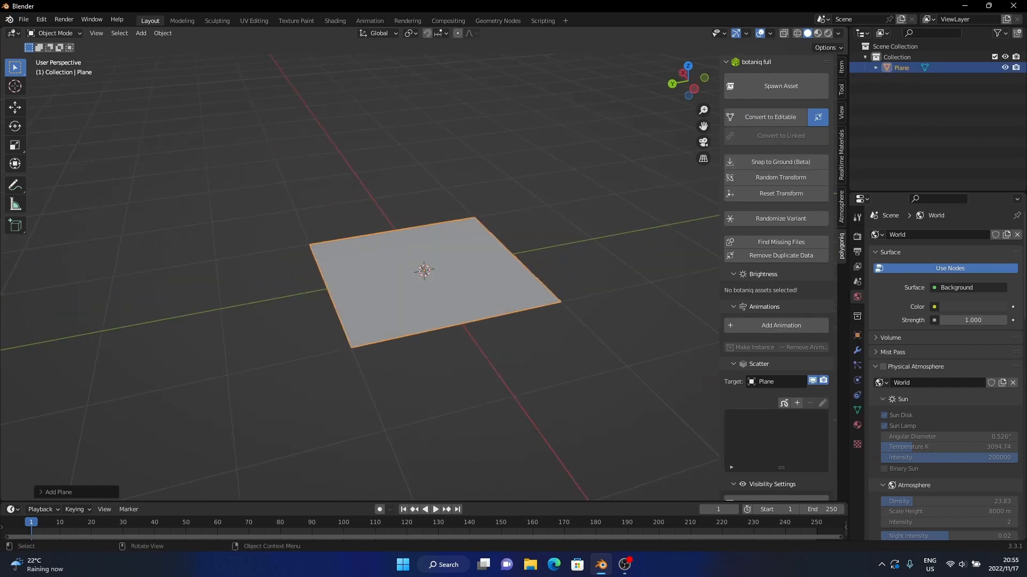
key("s")
key("Return")
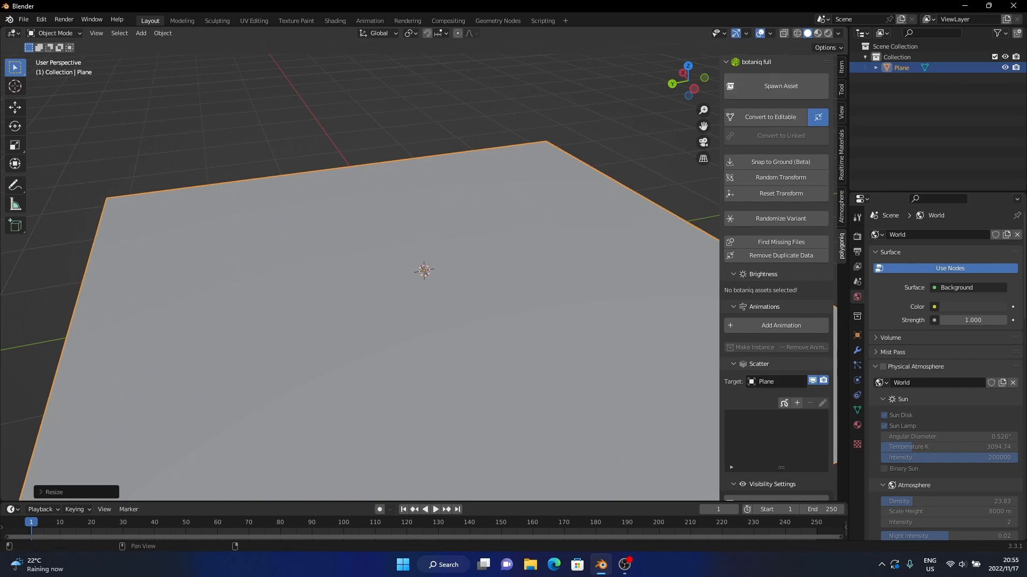
Scatter the botaniq grass preset Basic (A) over the plane and deselect everything to inspect the grass.
left_click(797, 403)
left_click(762, 383)
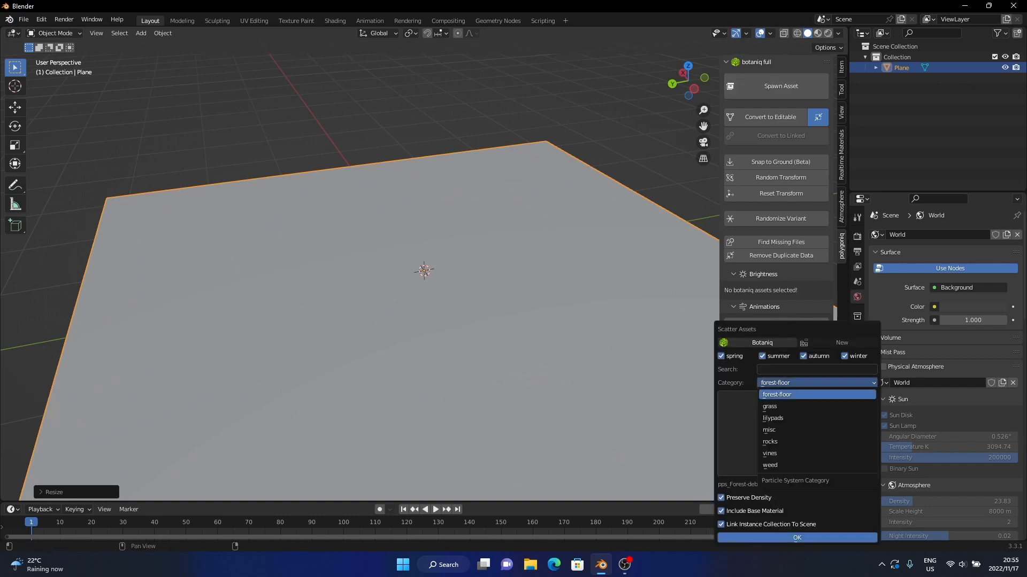
left_click(770, 407)
left_click(797, 434)
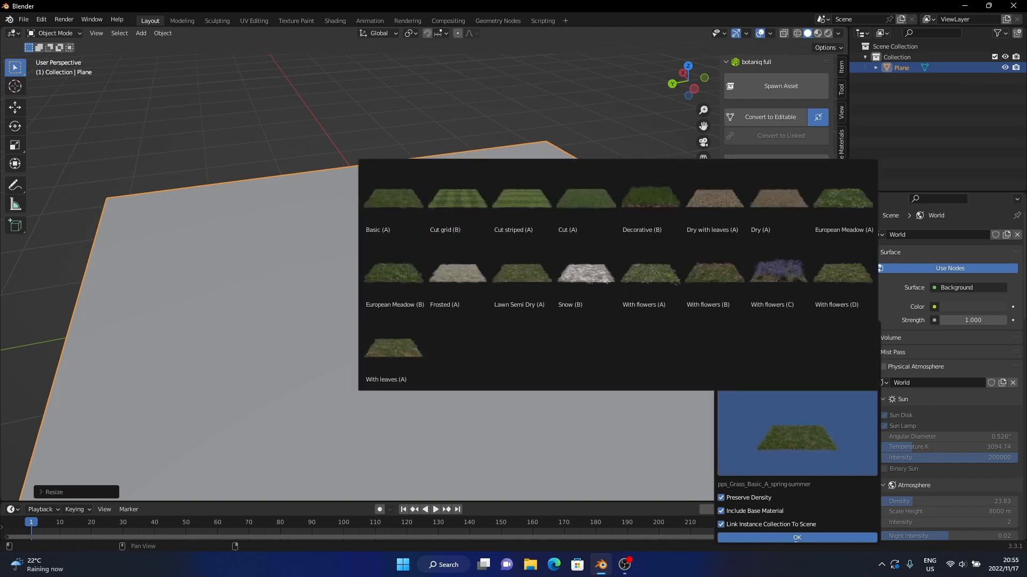
left_click(393, 200)
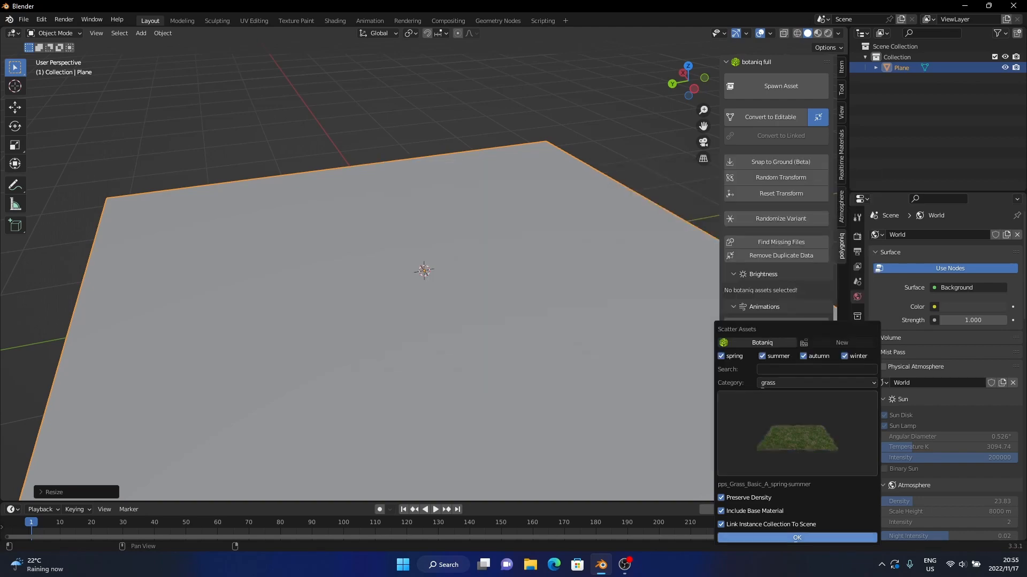
left_click(797, 538)
middle_click_drag(406, 310, 513, 289)
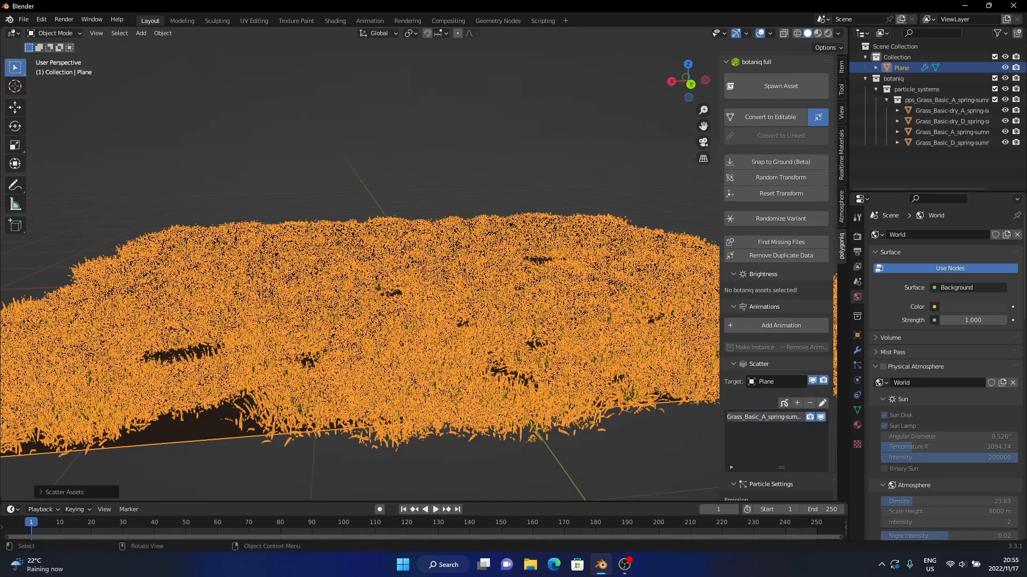
key("alt+a")
middle_click_drag(417, 300, 401, 294)
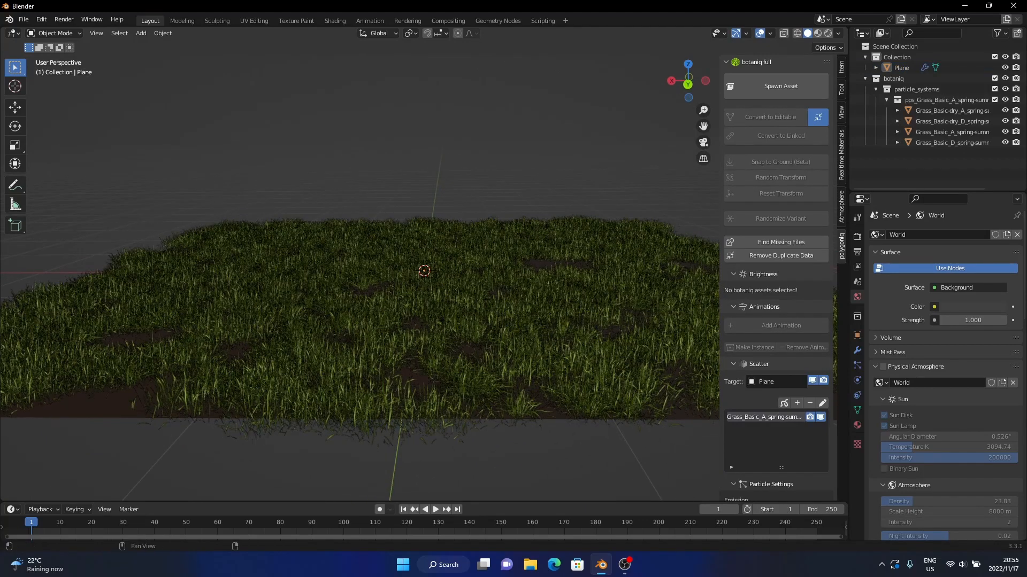
Turn the physical atmosphere back on and preview the grass against the sky in rendered shading.
mouse_move(719, 320)
left_mouse_down()
mouse_move(810, 321)
mouse_move(705, 320)
left_mouse_up()
left_click(841, 207)
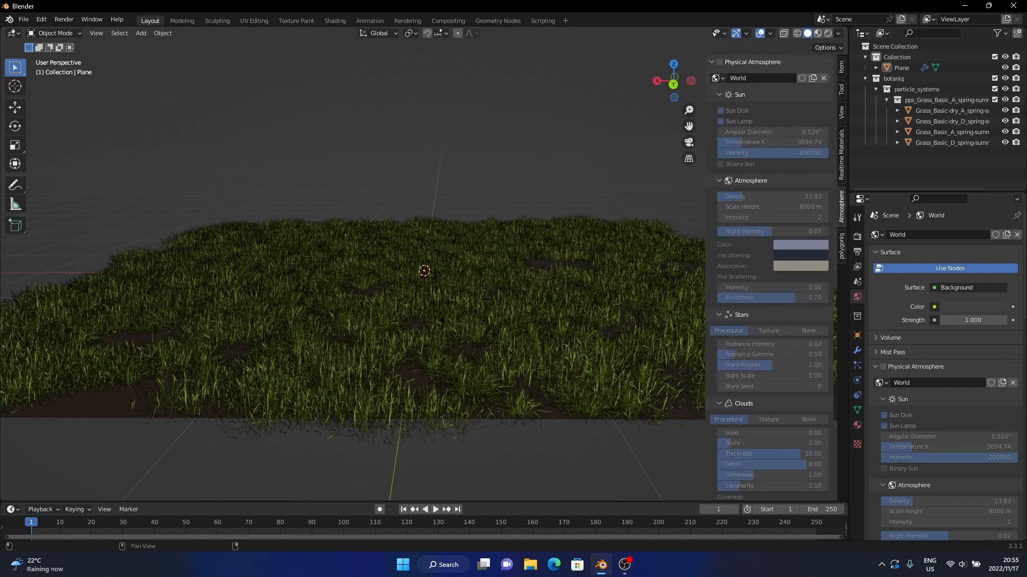
left_click(719, 62)
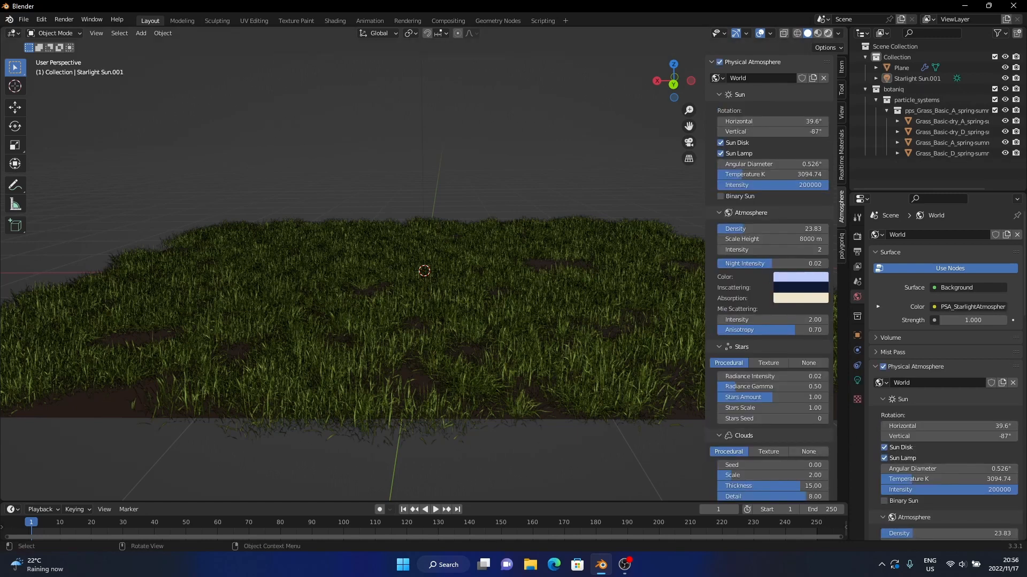
key("z")
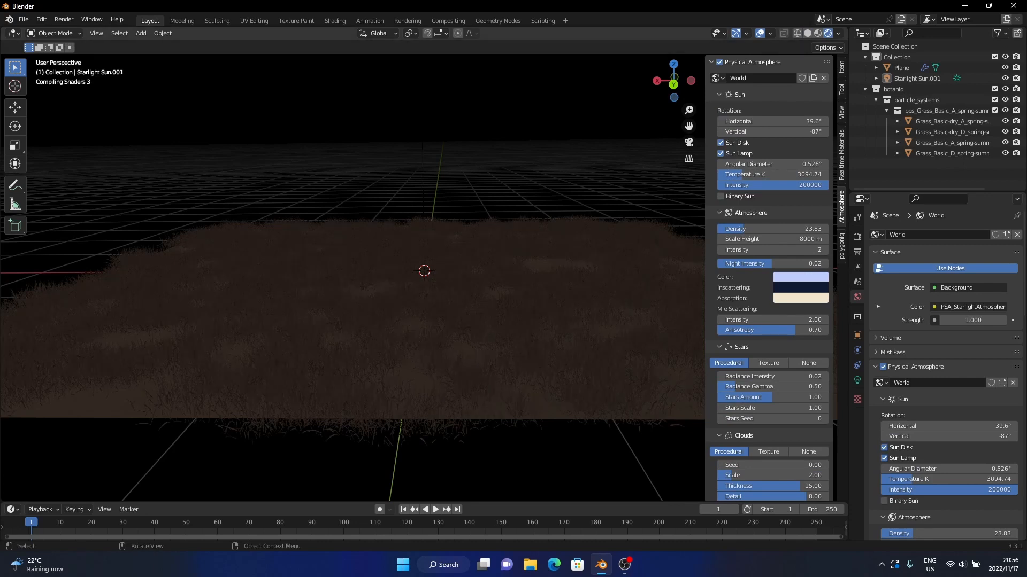
key("n")
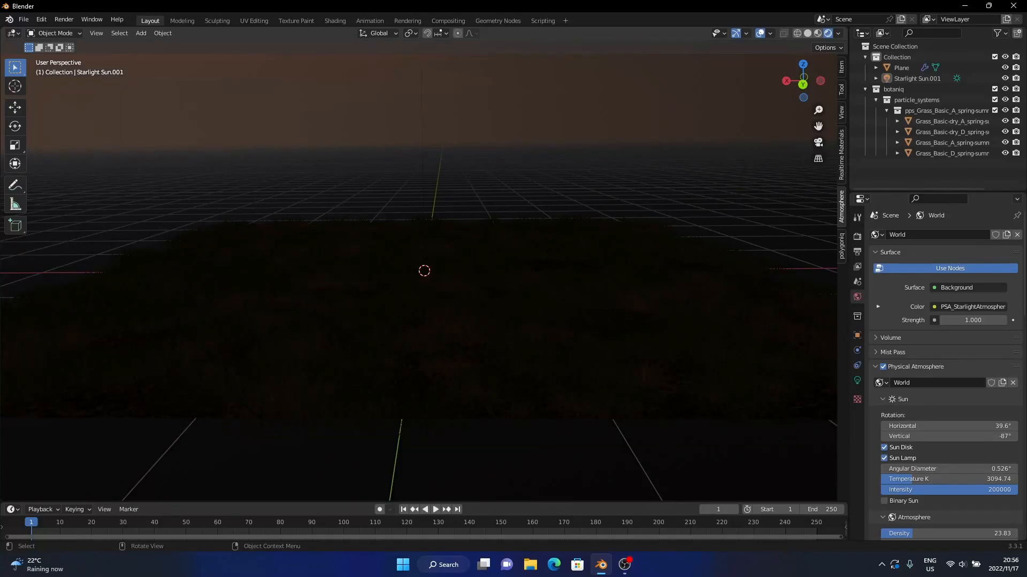
middle_click_drag(417, 300, 516, 290)
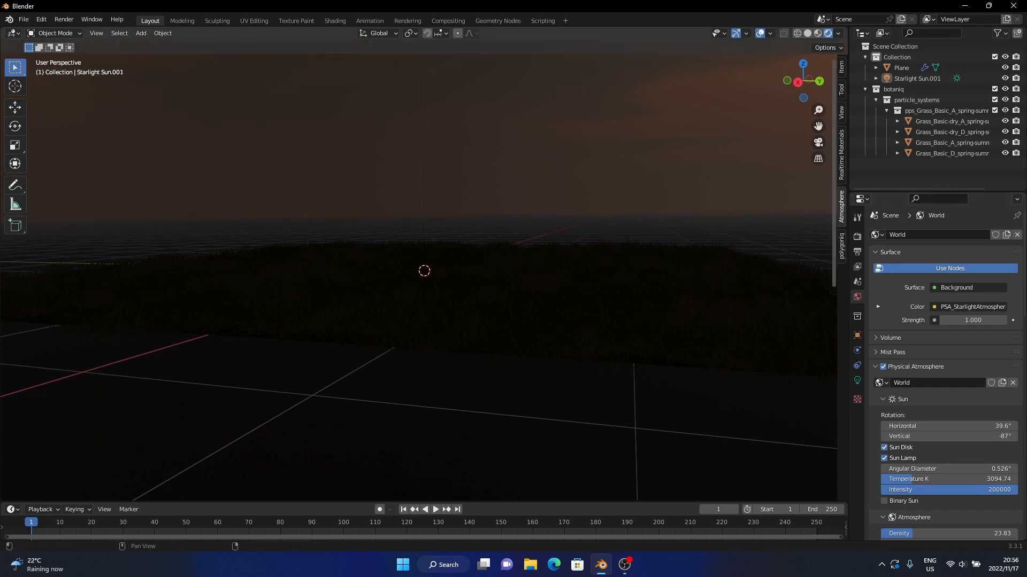
key("n")
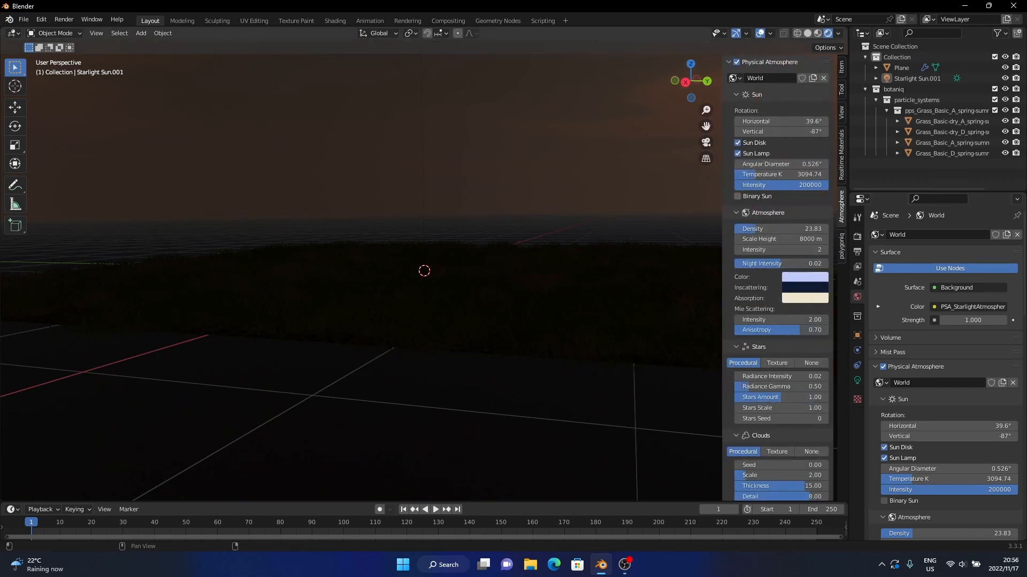
Try atmosphere densities of 2.48 and 0 on the grass scene, ending at 2.48.
left_click_drag(782, 229, 762, 229)
middle_click_drag(534, 251, 580, 253)
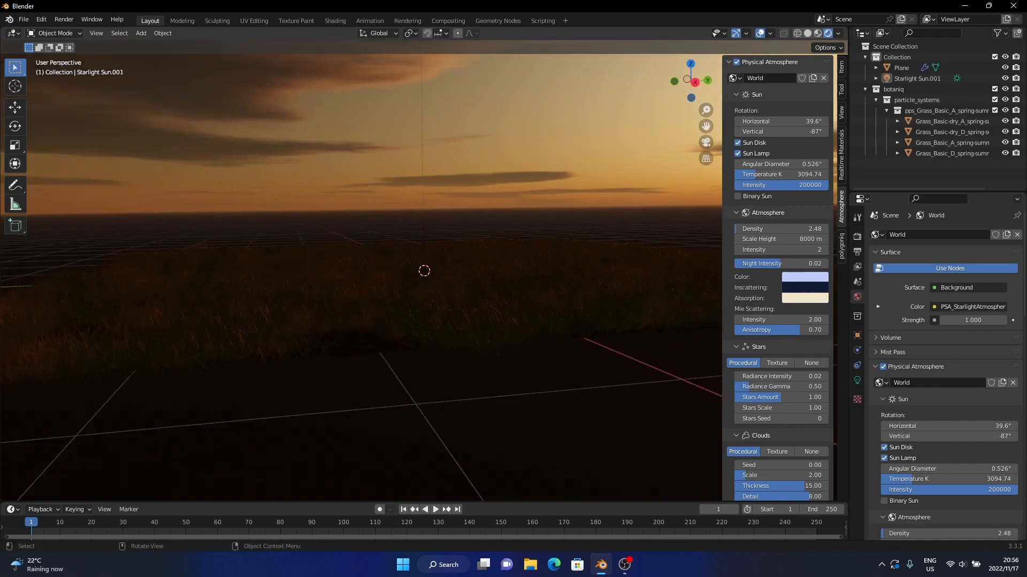
mouse_move(762, 229)
left_mouse_down()
mouse_move(769, 229)
mouse_move(753, 229)
left_mouse_up()
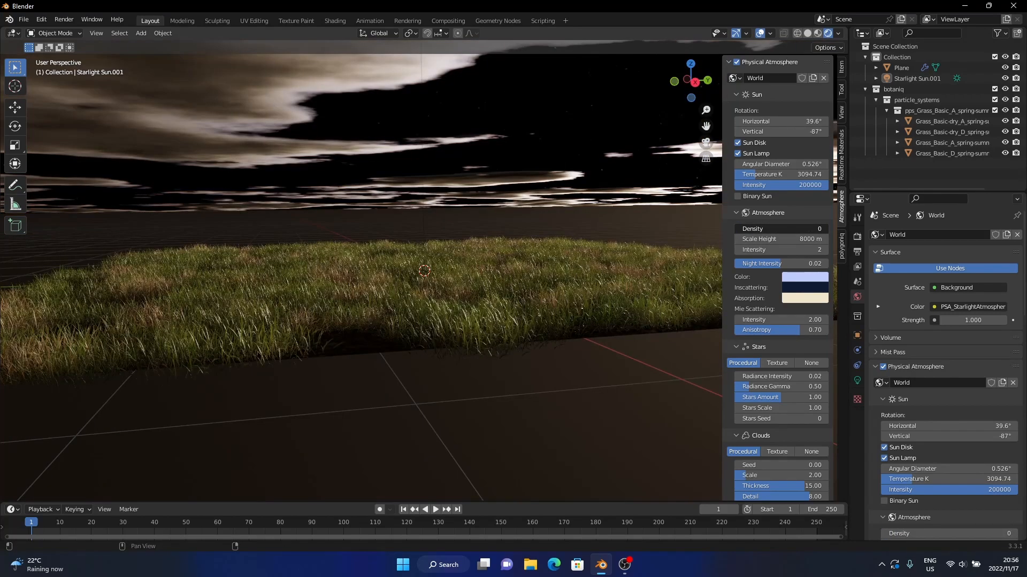
left_click_drag(753, 229, 762, 229)
Set the atmosphere density to 1.20 and inspect the lit grass from close up and farther back.
double_click(751, 228)
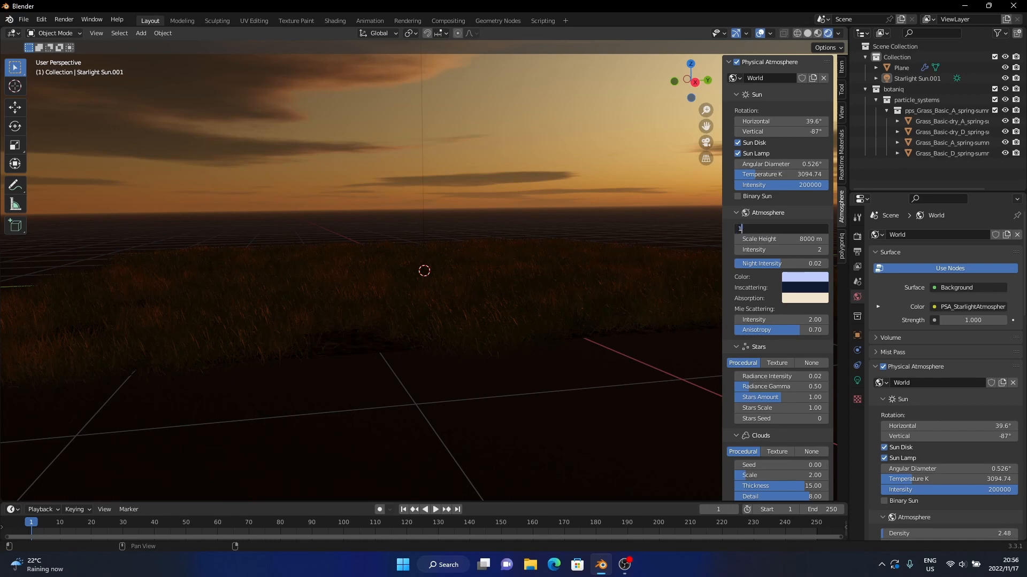
type("1.2")
key("Return")
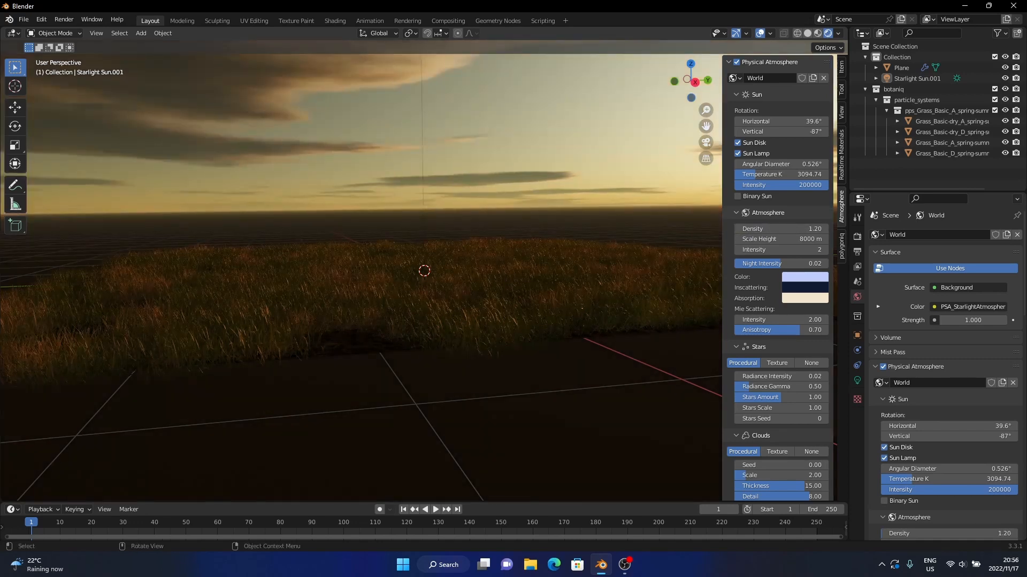
middle_click_drag(481, 267, 424, 265)
scroll(424, 270, "up", 5)
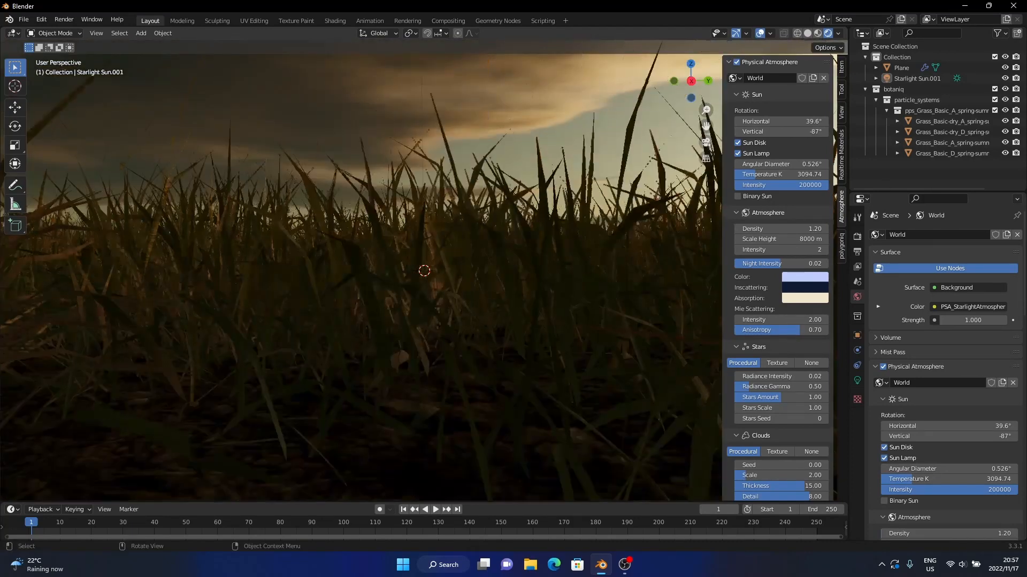
scroll(424, 271, "down", 5)
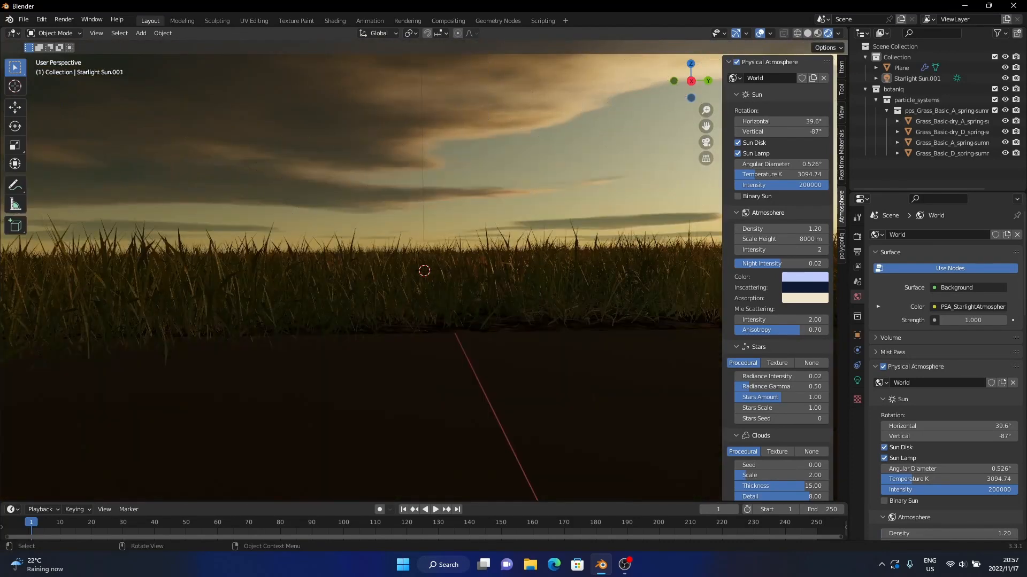
scroll(424, 271, "down", 3)
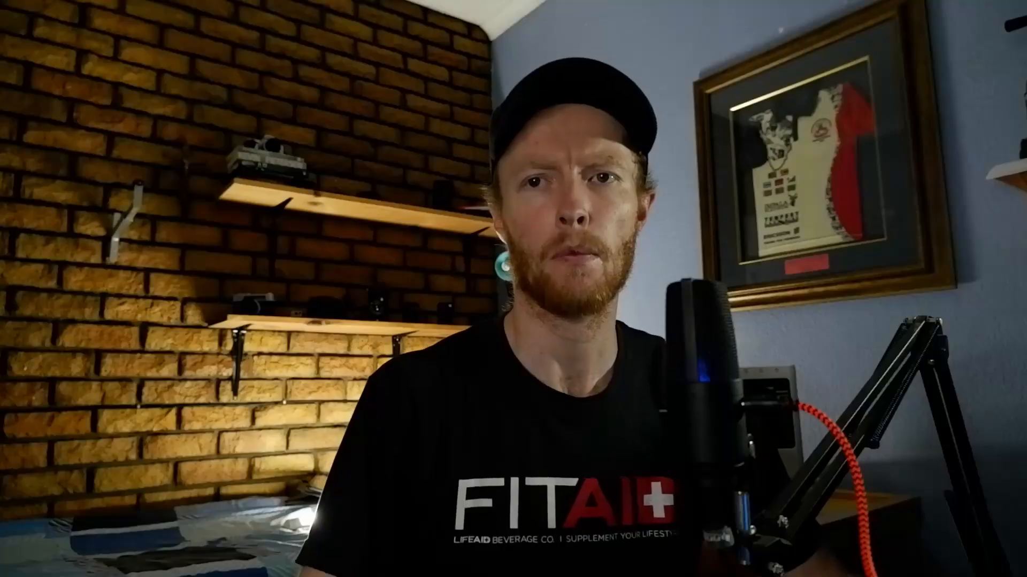